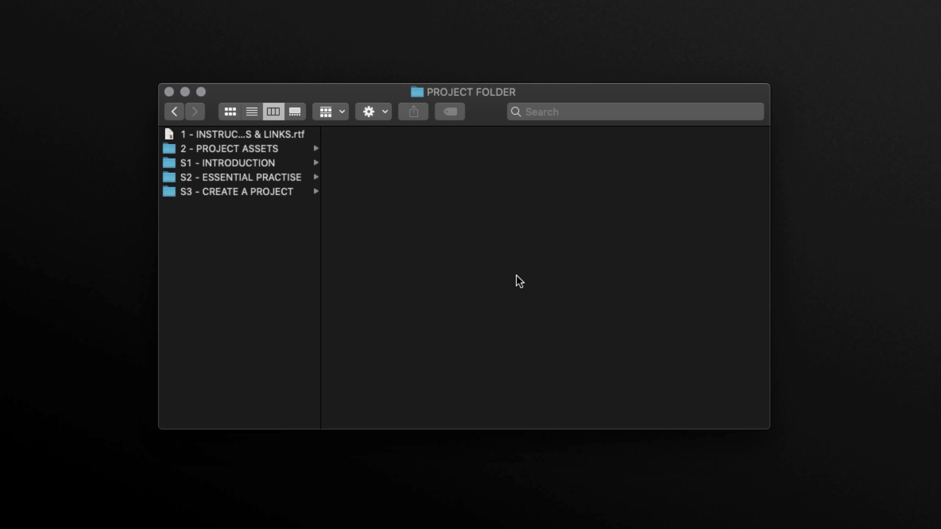
# Navigate to S3 - CREATE A PROJECT > 32 - Preparation > BLANK PROJECT in icon view
pyautogui.click(222, 192)
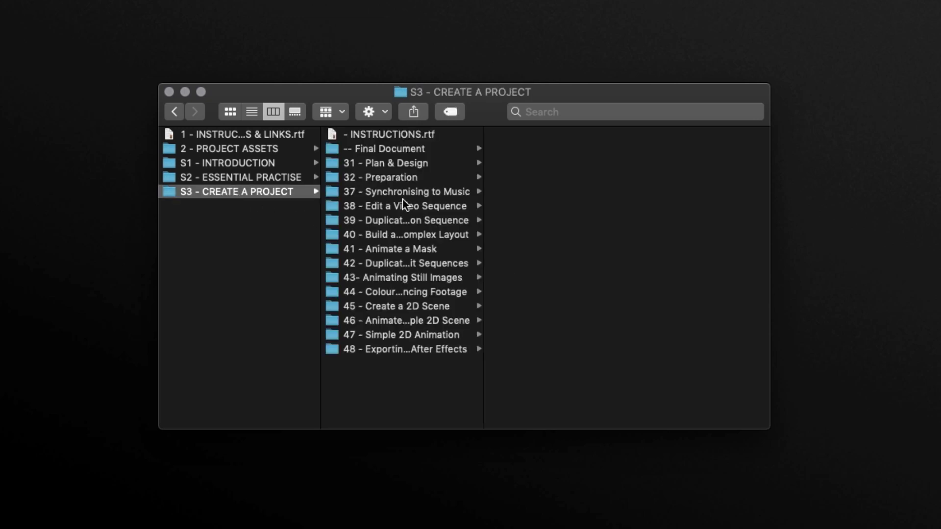
pyautogui.click(387, 178)
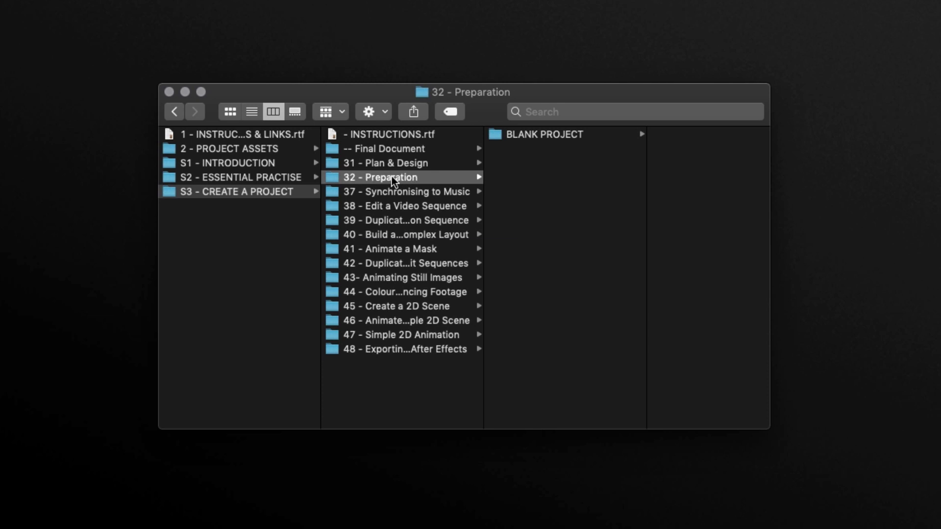
pyautogui.click(552, 134)
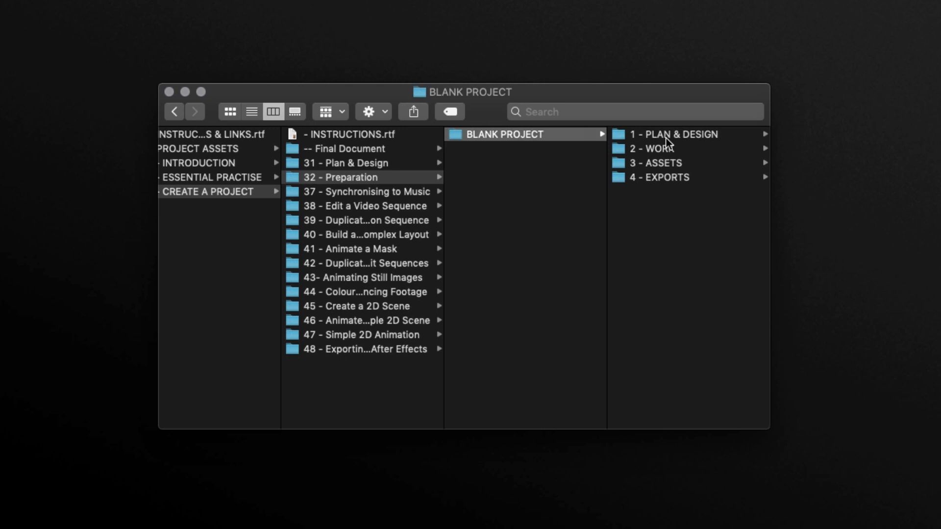
pyautogui.click(230, 111)
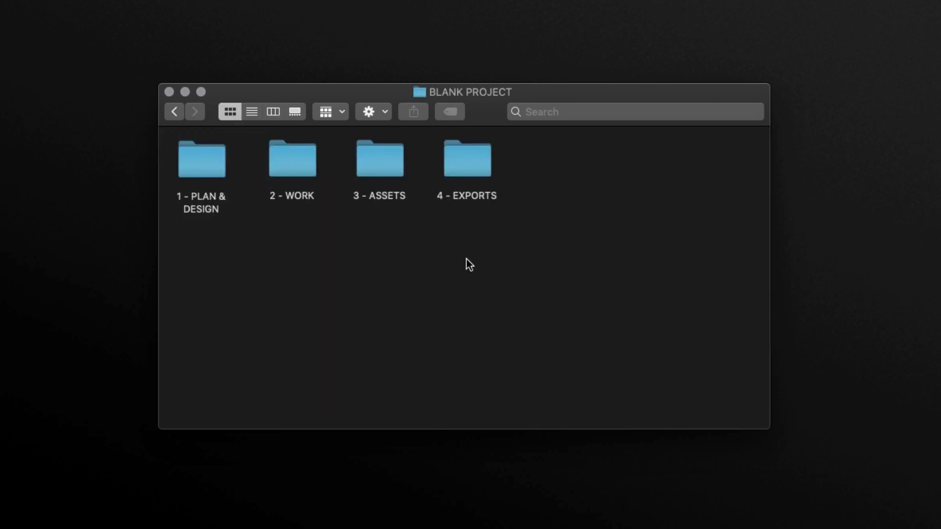
# Point out the 1 - PLAN & DESIGN, 2 - WORK, 3 - ASSETS and 4 - EXPORTS subfolders
pyautogui.click(198, 166)
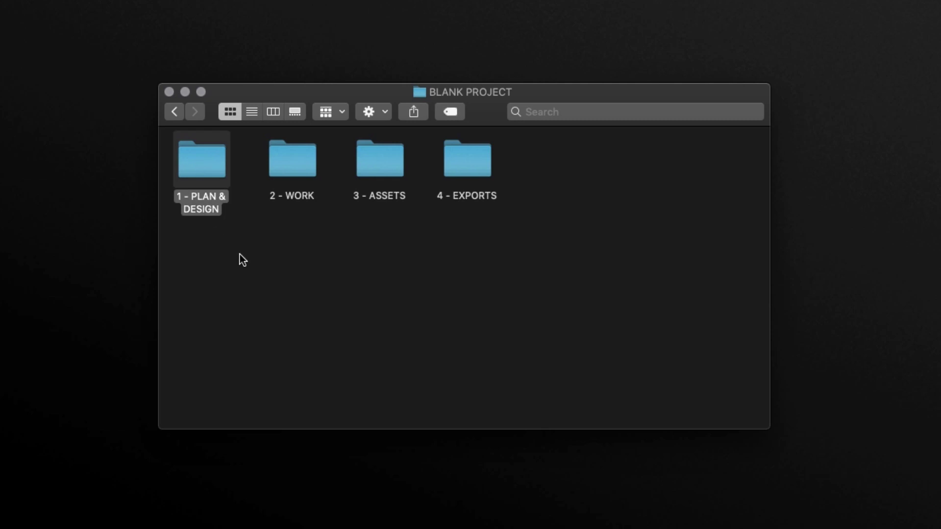
pyautogui.click(293, 157)
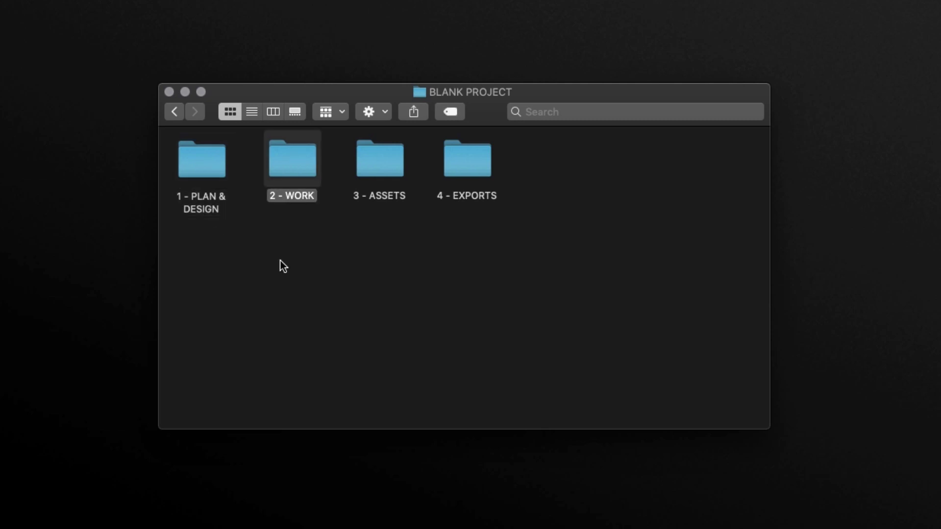
pyautogui.click(385, 169)
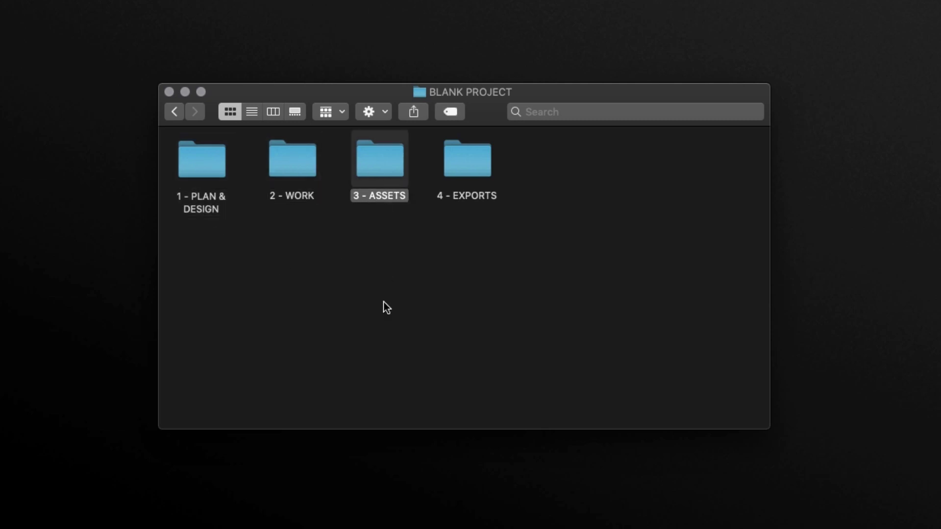
pyautogui.click(469, 160)
pyautogui.click(442, 342)
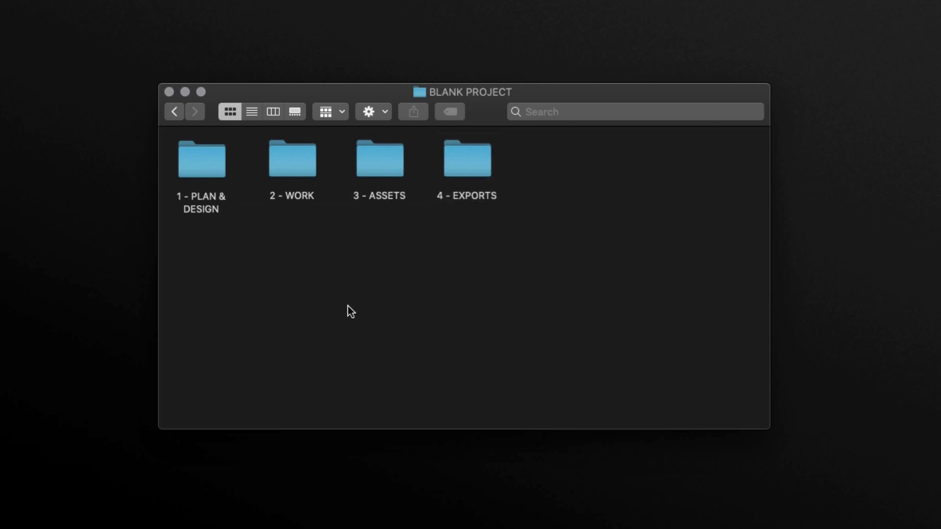
pyautogui.click(219, 188)
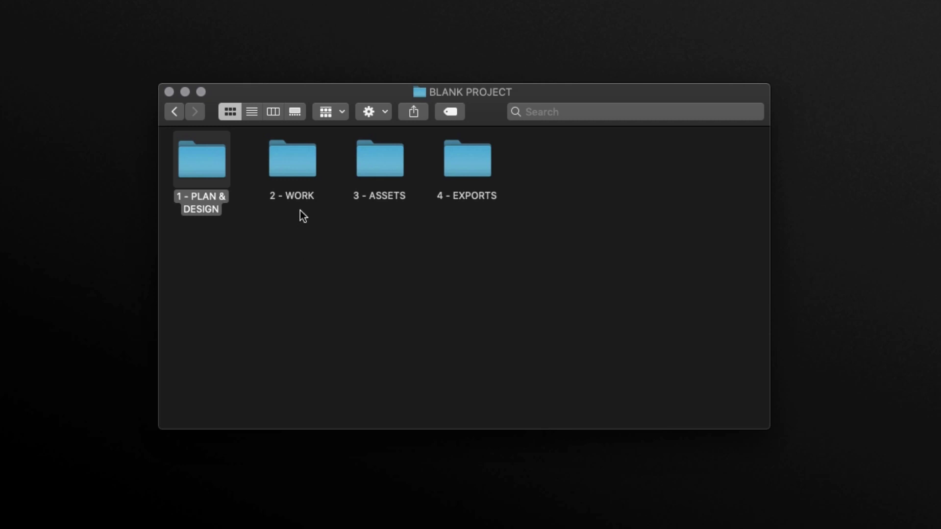
pyautogui.click(293, 163)
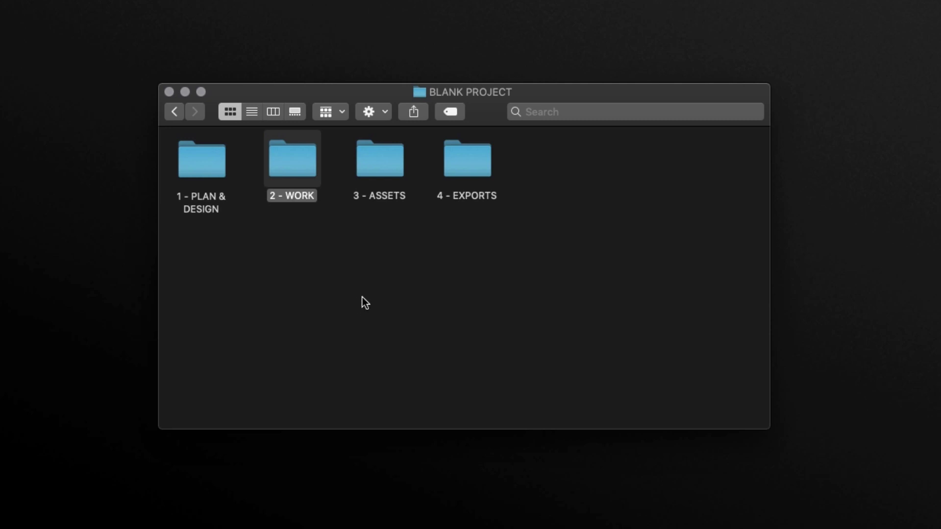
pyautogui.click(372, 159)
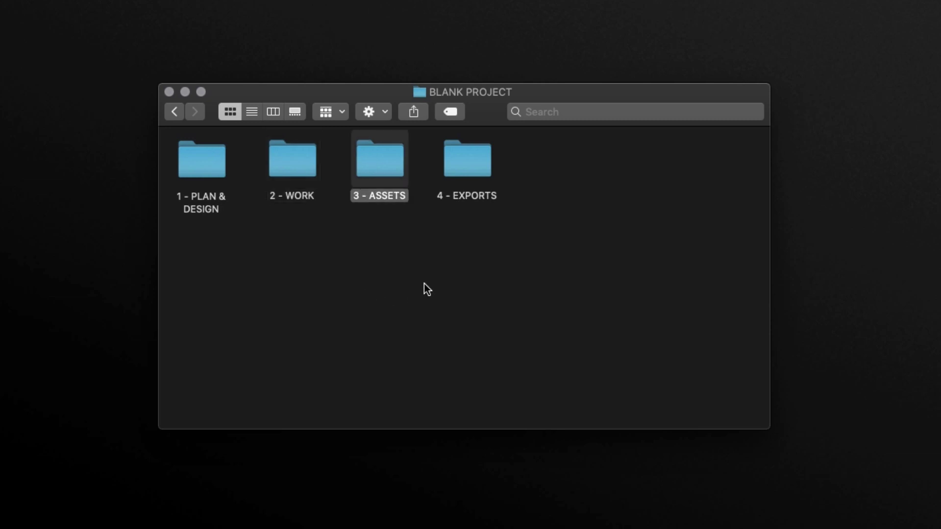
pyautogui.click(476, 164)
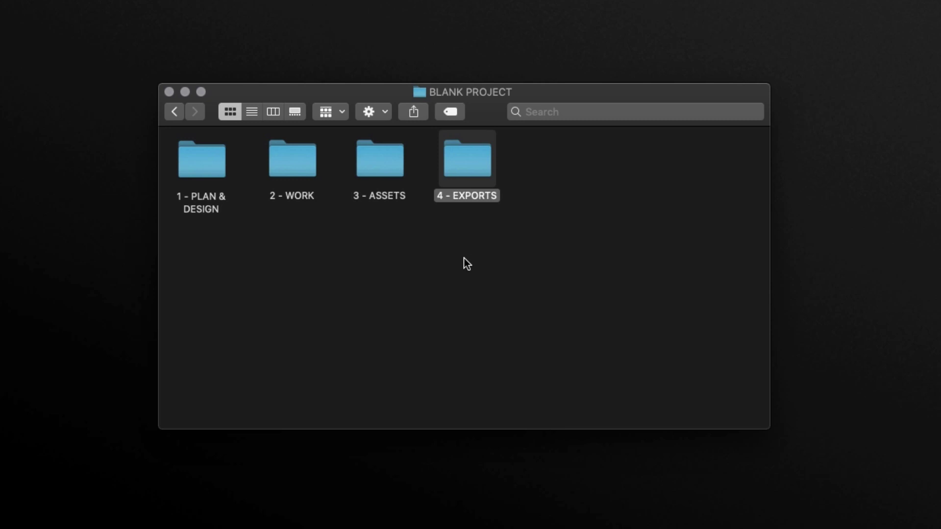
pyautogui.click(463, 274)
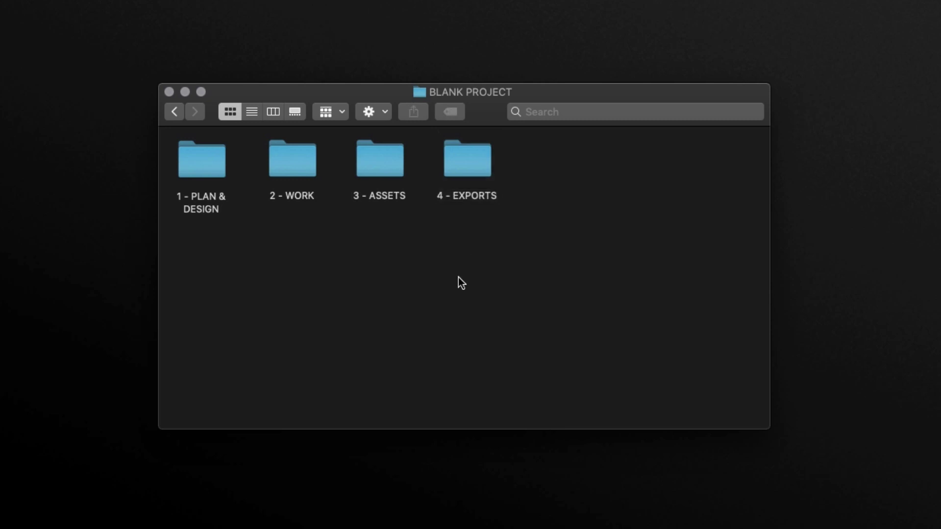
# Show 1 - PLAN & DESIGN's PLANNING, STORYBOARDS and DESIGN folders, then return to BLANK PROJECT
pyautogui.click(204, 156)
pyautogui.doubleClick(210, 164)
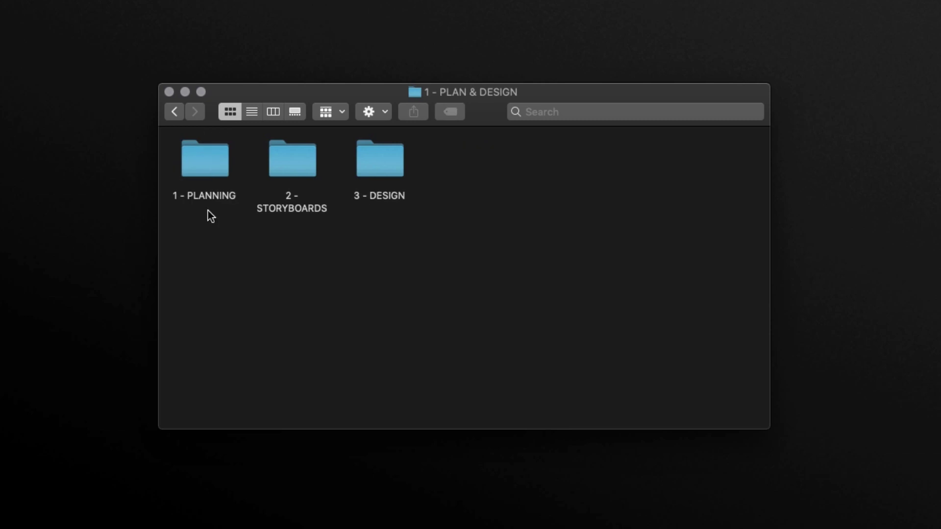
pyautogui.click(210, 171)
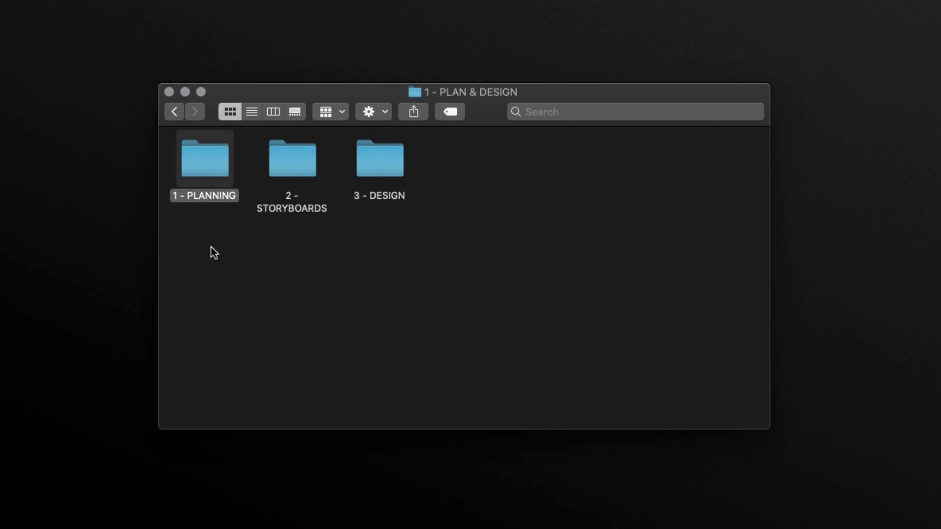
pyautogui.click(288, 160)
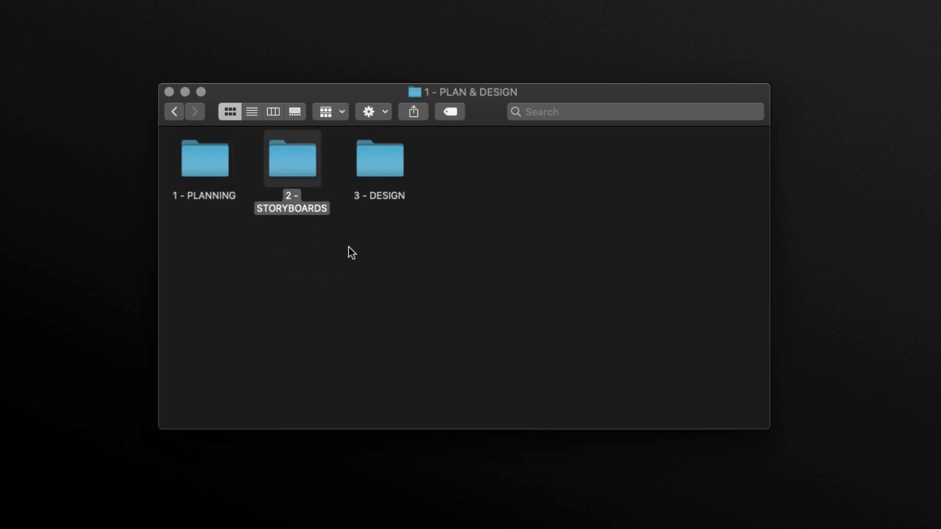
pyautogui.click(376, 164)
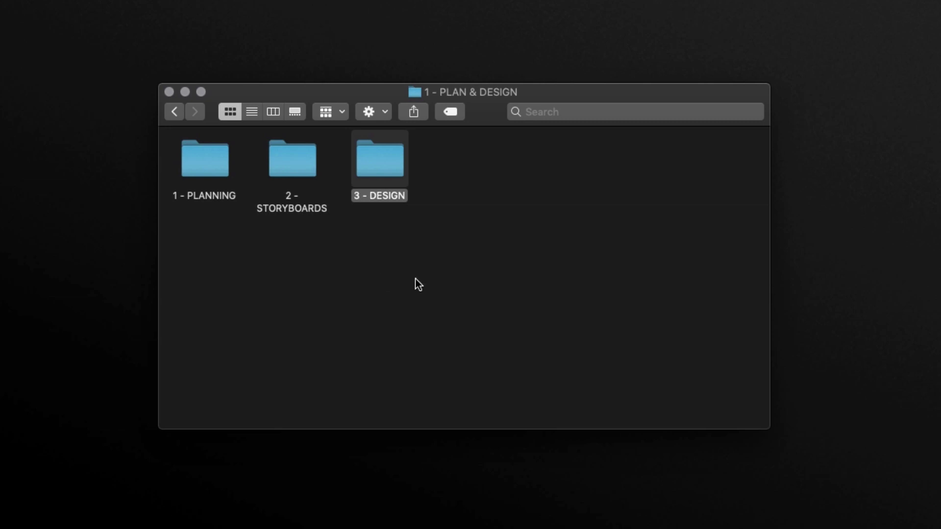
pyautogui.click(173, 111)
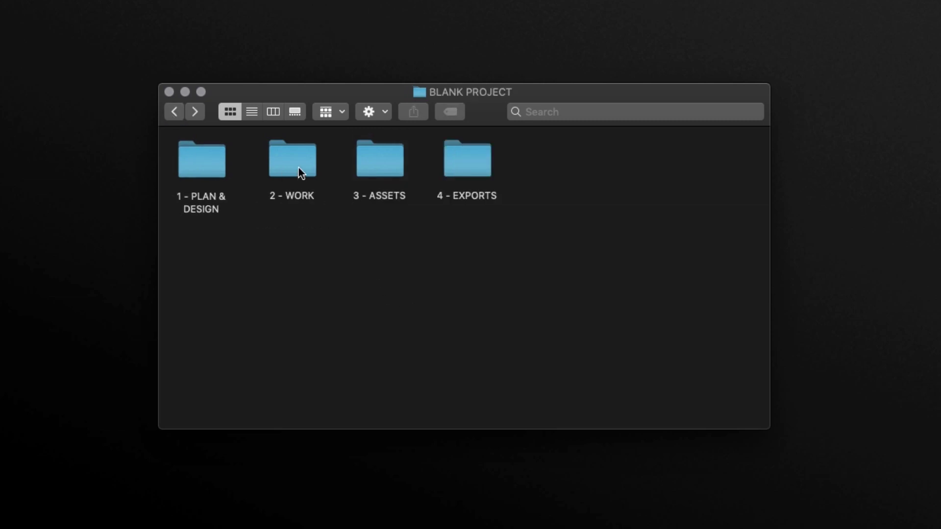
# Show 3 - ASSETS' AUDIO, IMAGES, TYPEFACES and VIDEO subfolders
pyautogui.click(396, 170)
pyautogui.doubleClick(380, 169)
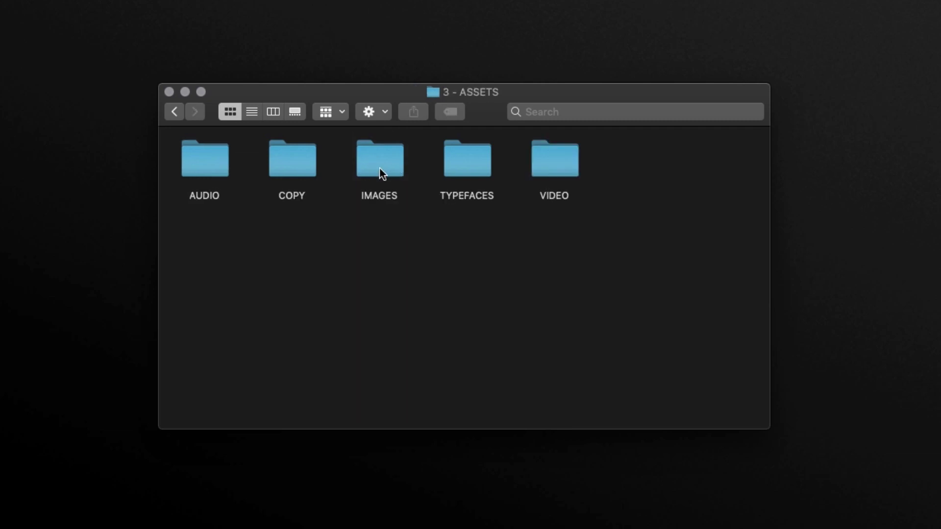
pyautogui.click(205, 167)
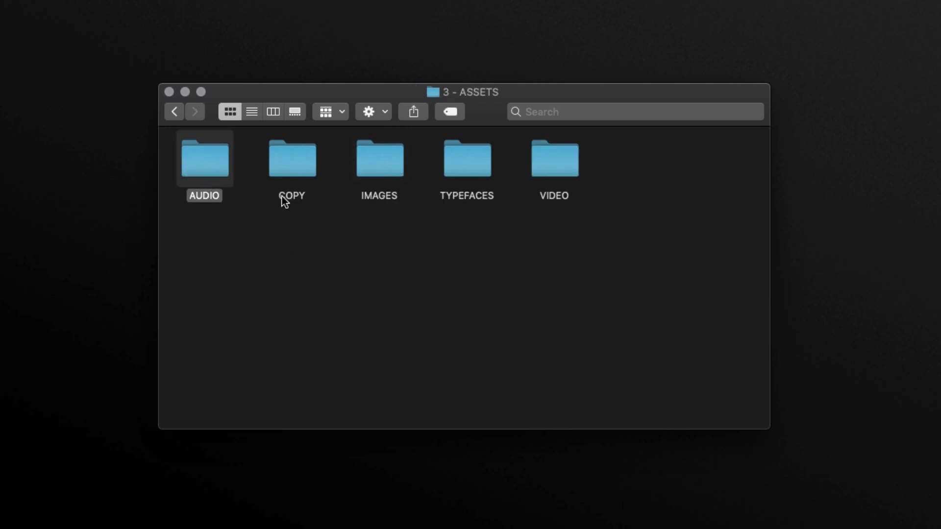
pyautogui.click(396, 176)
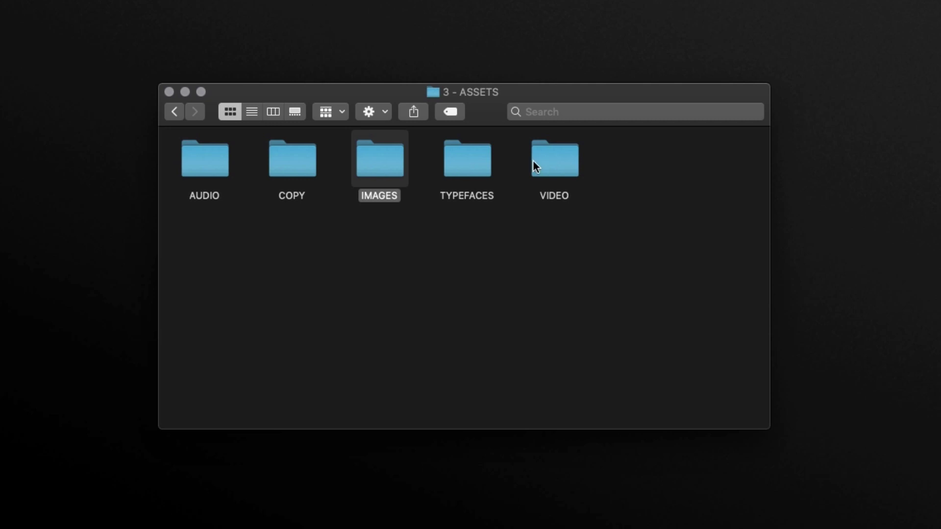
pyautogui.click(485, 162)
pyautogui.click(569, 162)
pyautogui.click(422, 283)
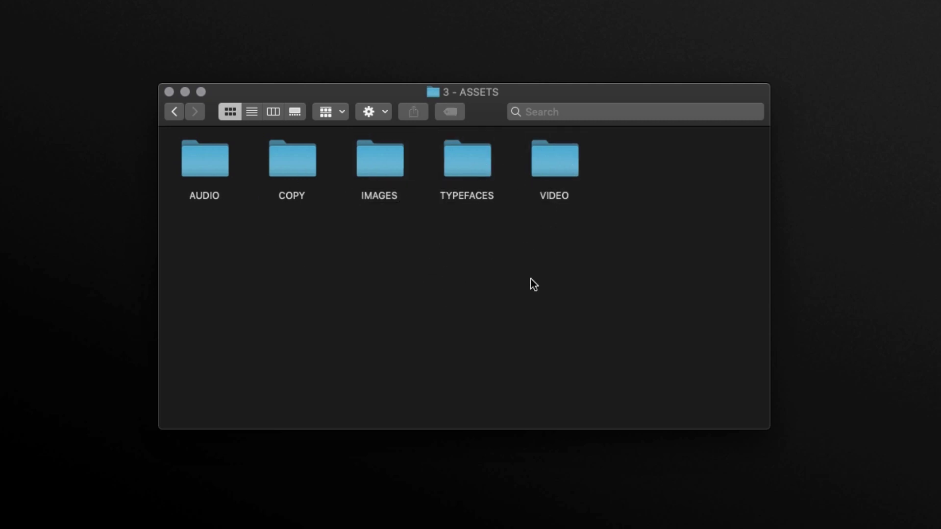
# Show the IMAGES folder's AI, JPEG, PNG and PS subfolders, then return to BLANK PROJECT
pyautogui.doubleClick(360, 159)
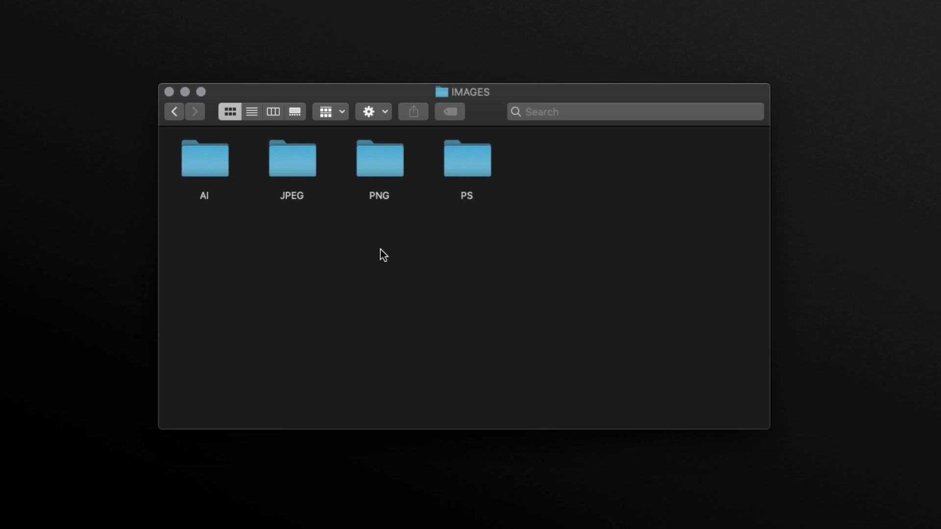
pyautogui.click(206, 160)
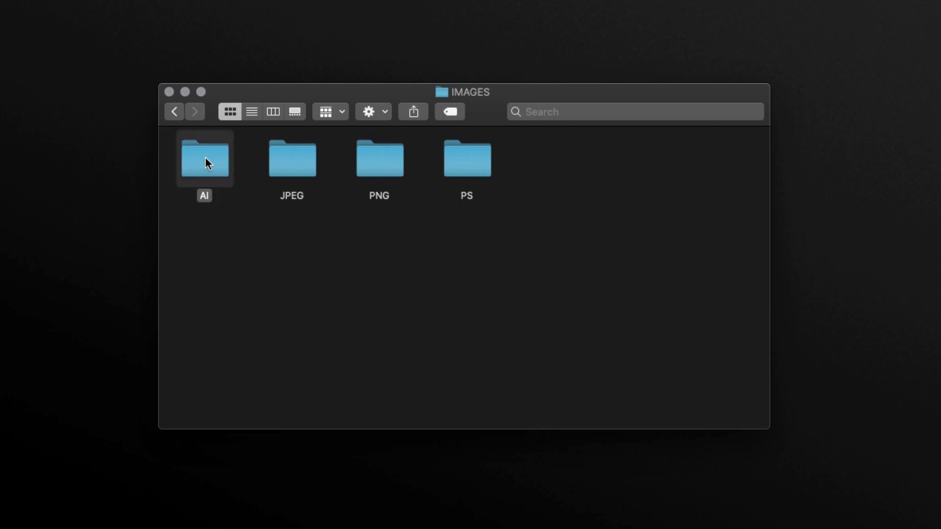
pyautogui.click(292, 207)
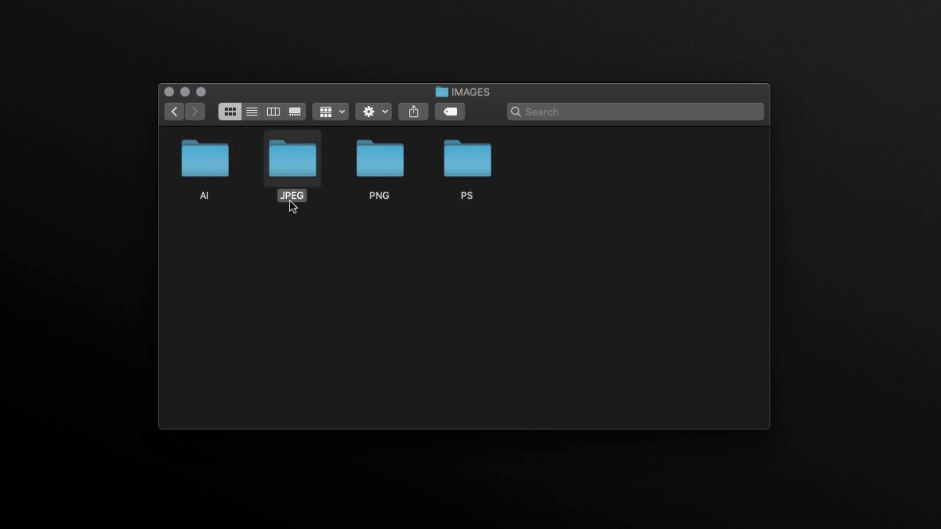
pyautogui.click(389, 170)
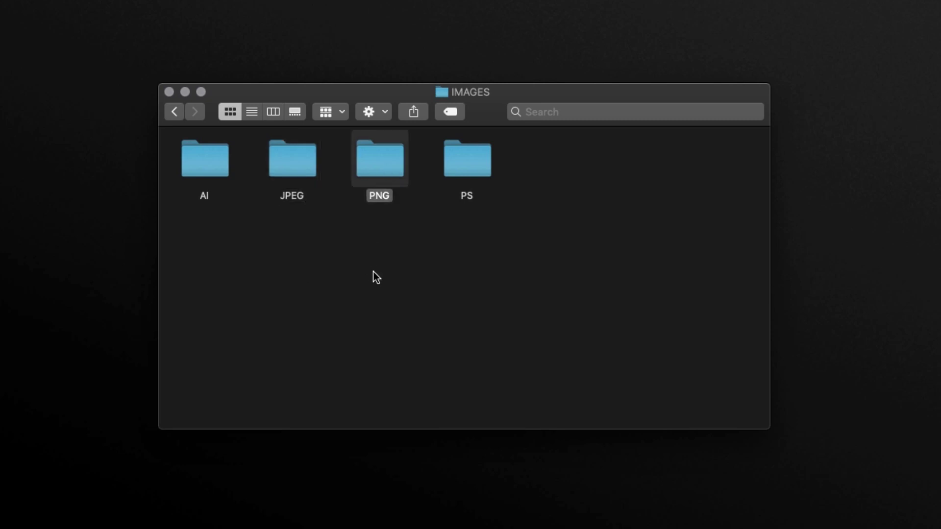
pyautogui.click(464, 206)
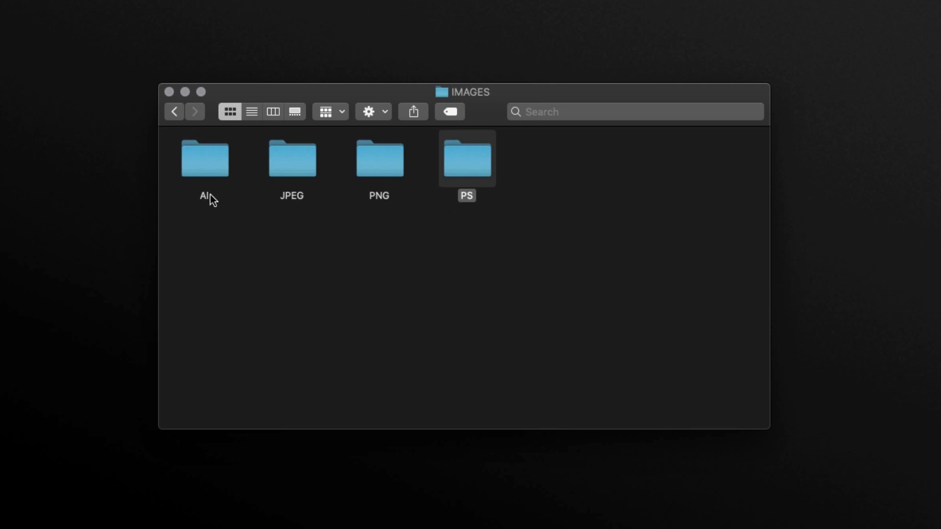
pyautogui.click(174, 112)
pyautogui.click(174, 112)
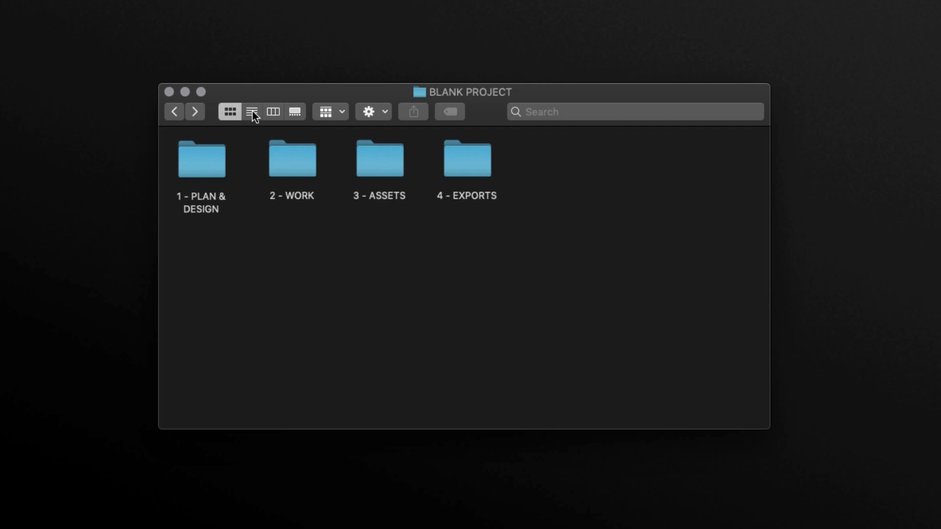
# Copy BLANK PROJECT from column view onto the desktop as a folder named LONDON TOP 5
pyautogui.click(273, 112)
pyautogui.click(526, 199)
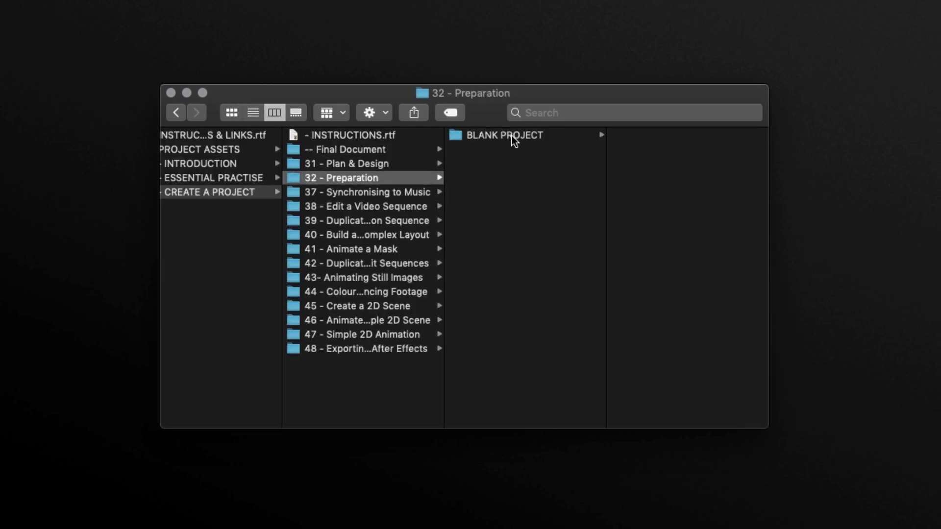
pyautogui.click(514, 137)
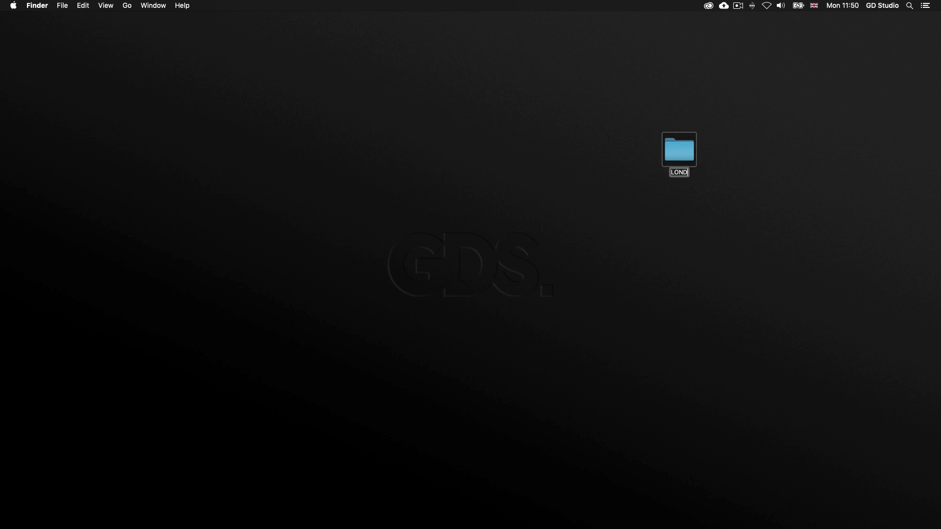
pyautogui.write(' 5')
pyautogui.press('Return')
pyautogui.click(708, 161)
pyautogui.moveTo(677, 156); pyautogui.dragTo(712, 131)
pyautogui.click(769, 160)
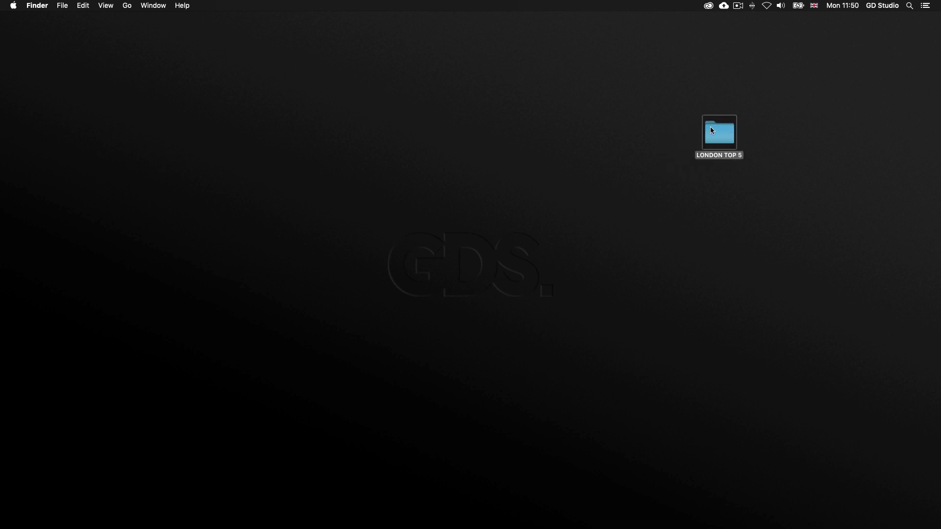
# Create a new empty After Effects project from File > New > New Project
pyautogui.click(782, 167)
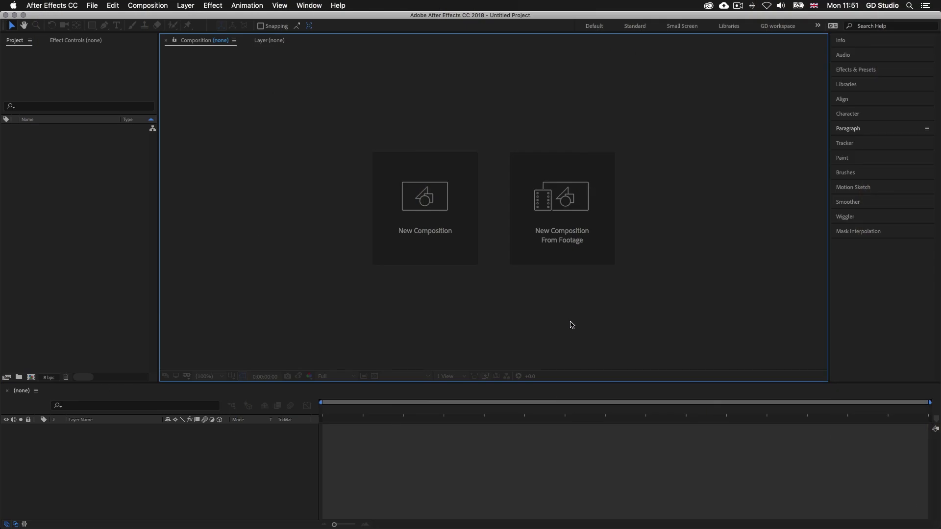
pyautogui.click(92, 5)
pyautogui.moveTo(103, 17)
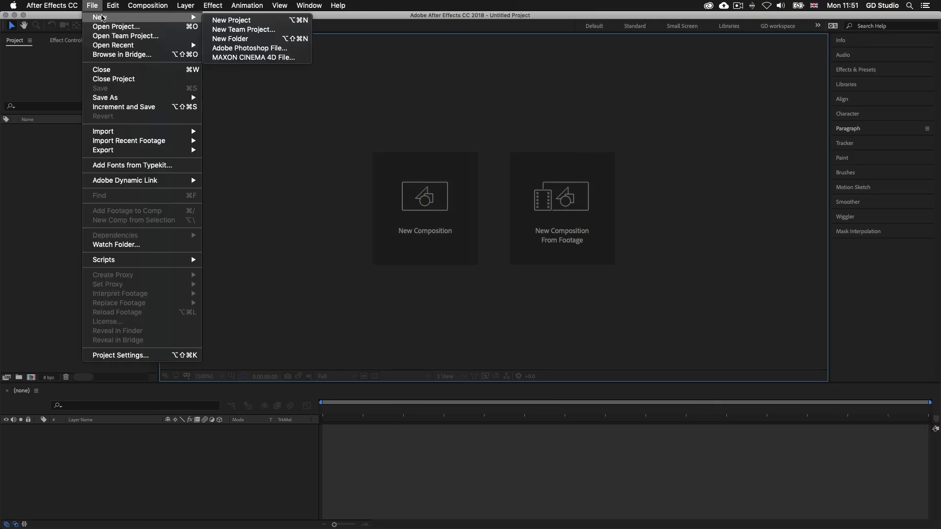
pyautogui.click(223, 20)
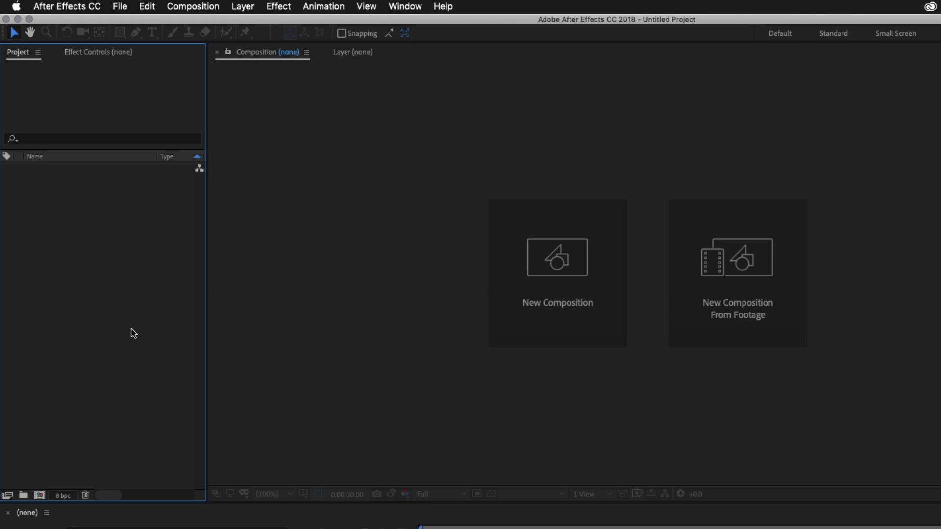
# Create the nested folders ASSETS > IMAGES > JPG in the Project panel
pyautogui.click(24, 496)
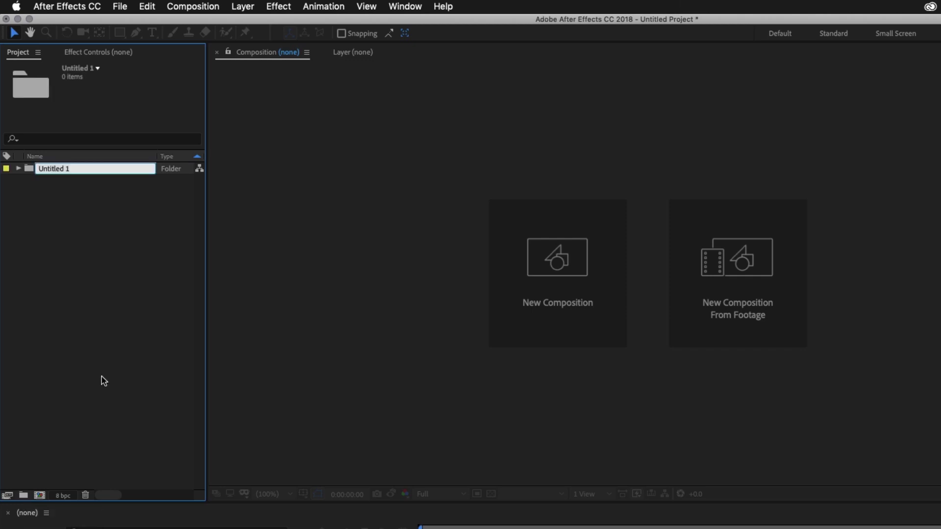
pyautogui.write('ASSETS')
pyautogui.press('Return')
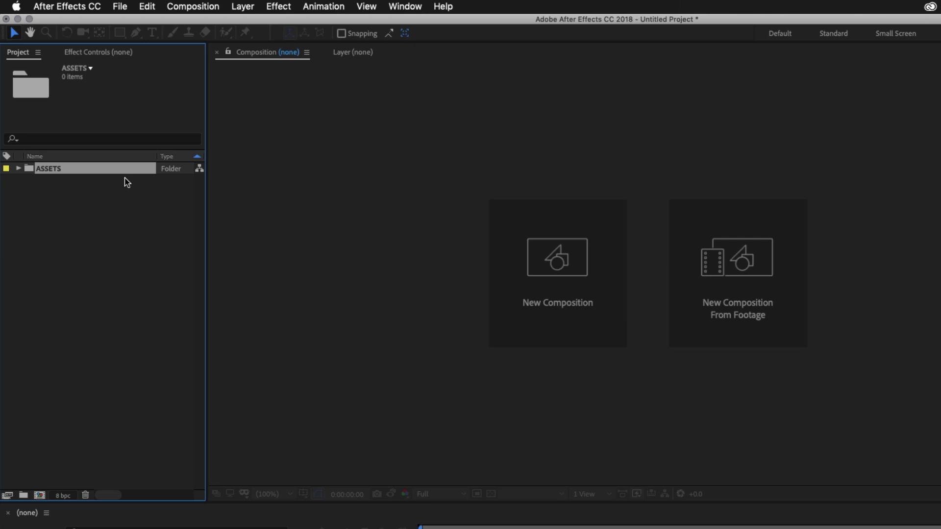
pyautogui.click(24, 496)
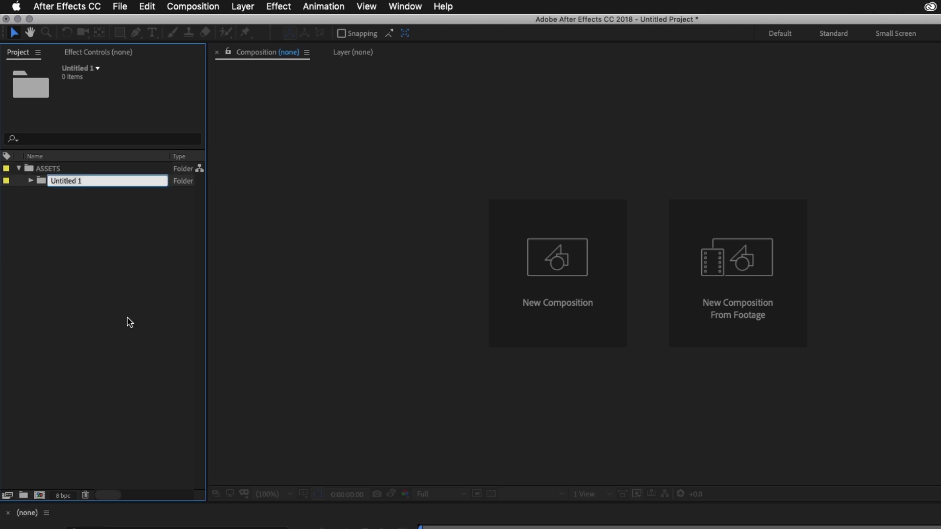
pyautogui.write('IMAGES')
pyautogui.press('Return')
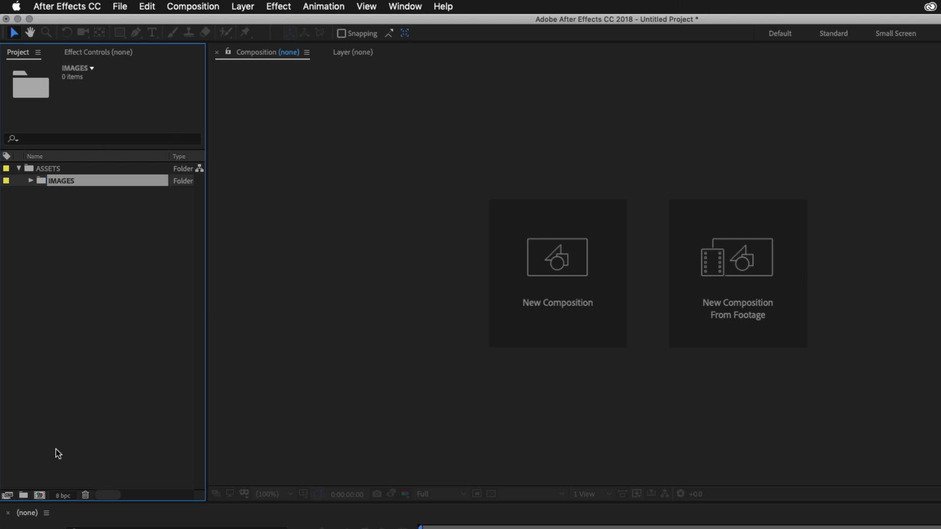
pyautogui.click(22, 497)
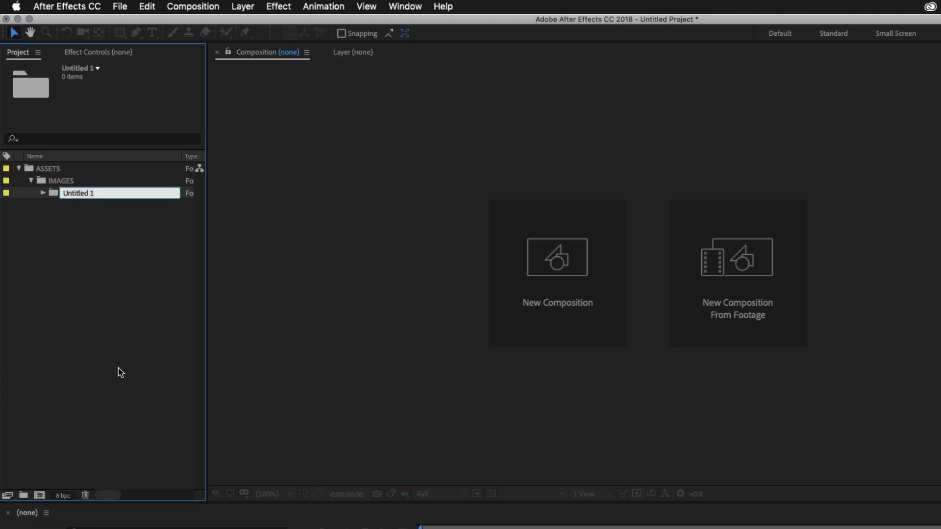
pyautogui.write('JPG')
pyautogui.press('Return')
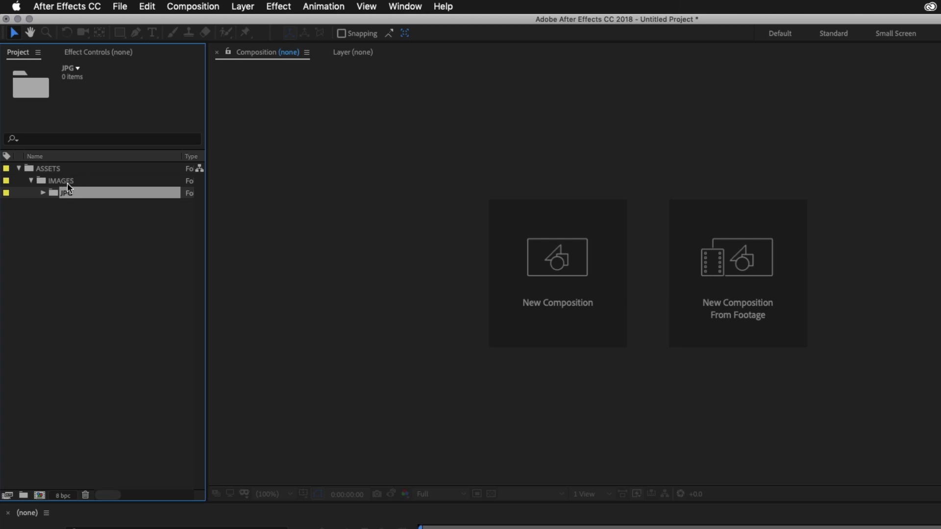
# Add PNG, VECTORS and PS COMPS subfolders inside IMAGES
pyautogui.click(81, 182)
pyautogui.click(22, 496)
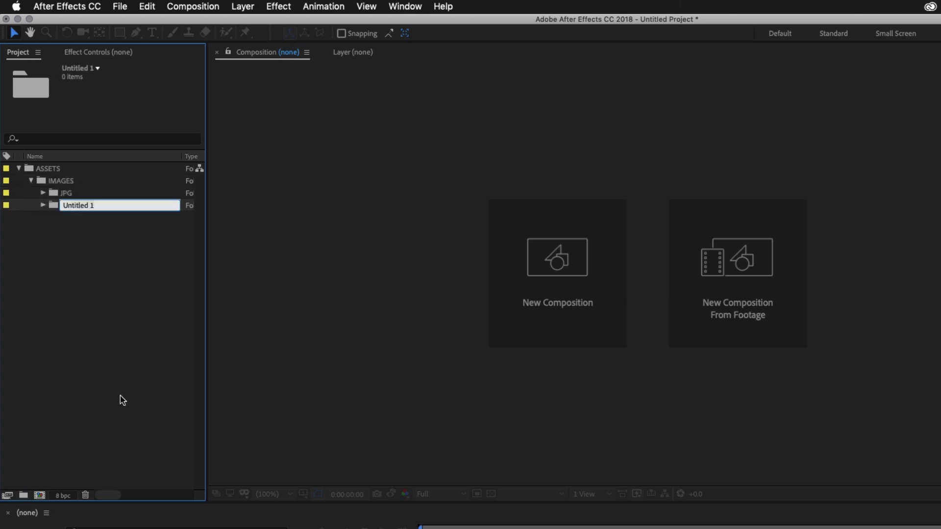
pyautogui.write('PNG')
pyautogui.press('Return')
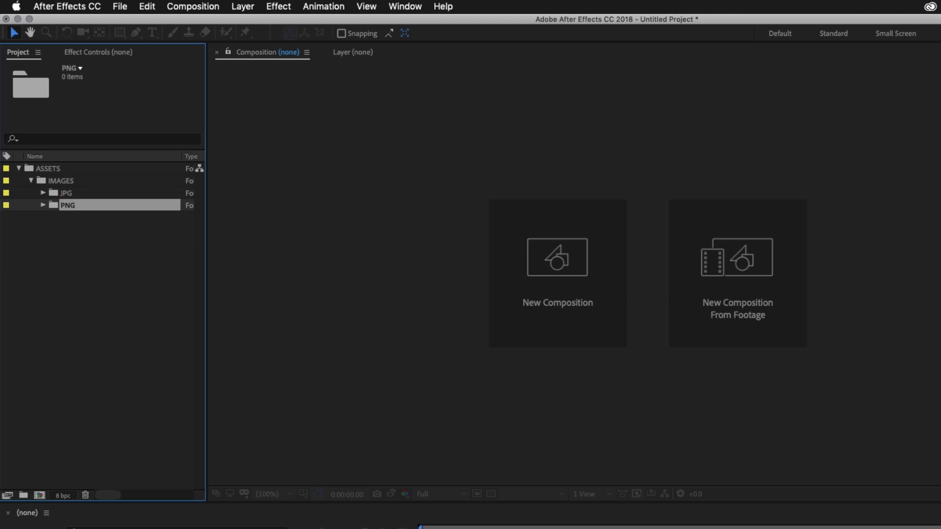
pyautogui.click(66, 182)
pyautogui.click(23, 496)
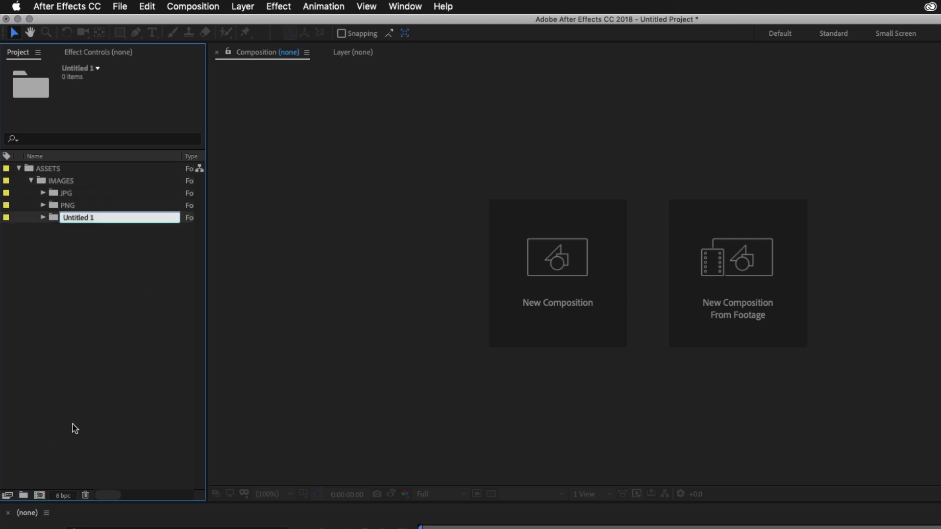
pyautogui.write('VECTORS')
pyautogui.press('Return')
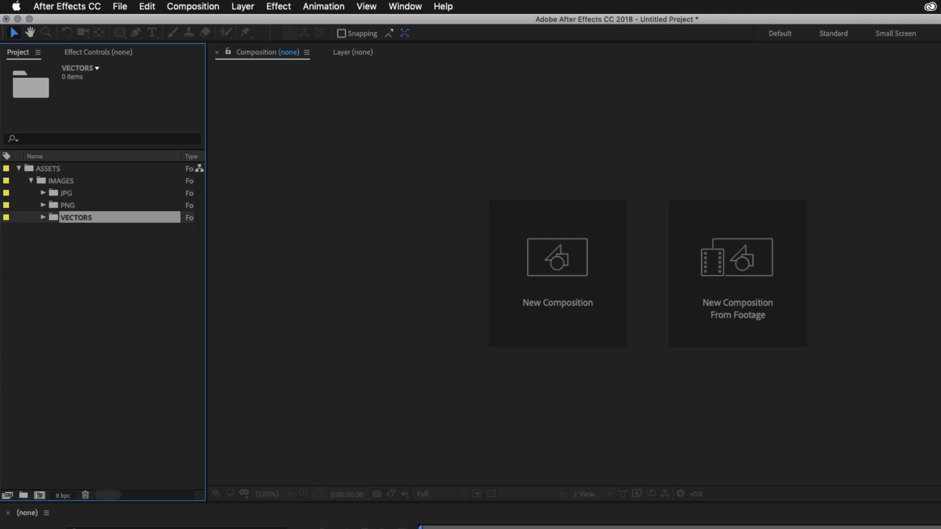
pyautogui.click(65, 180)
pyautogui.click(24, 496)
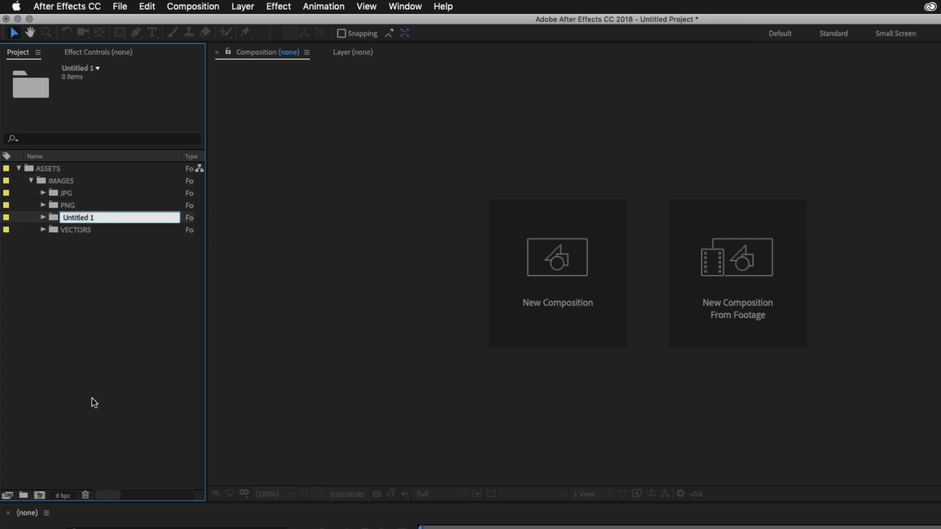
pyautogui.write('PS COMPS')
pyautogui.press('Return')
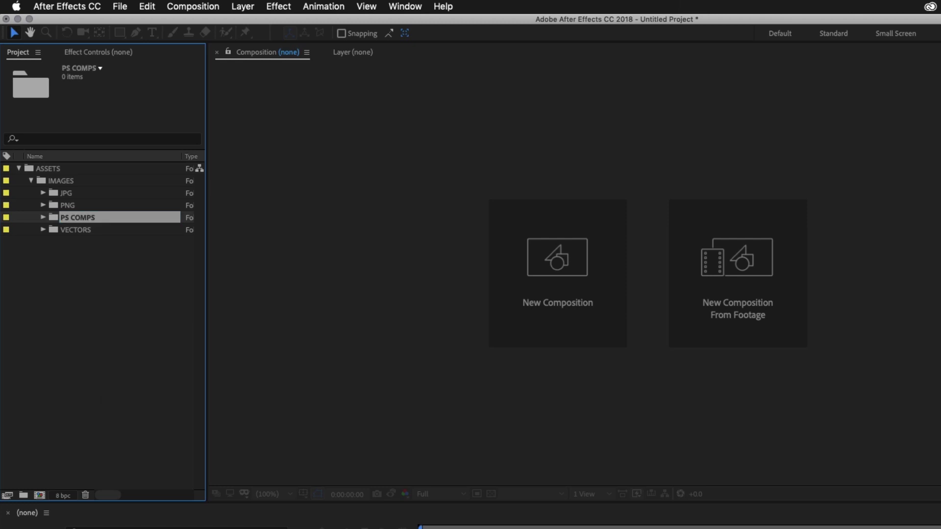
# Add VIDEO and AUDIO subfolders inside ASSETS
pyautogui.click(56, 171)
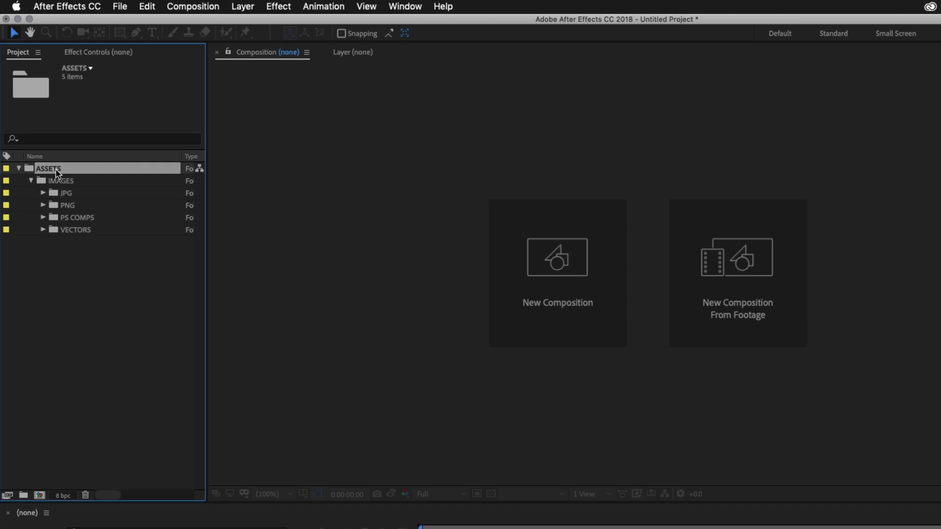
pyautogui.click(24, 495)
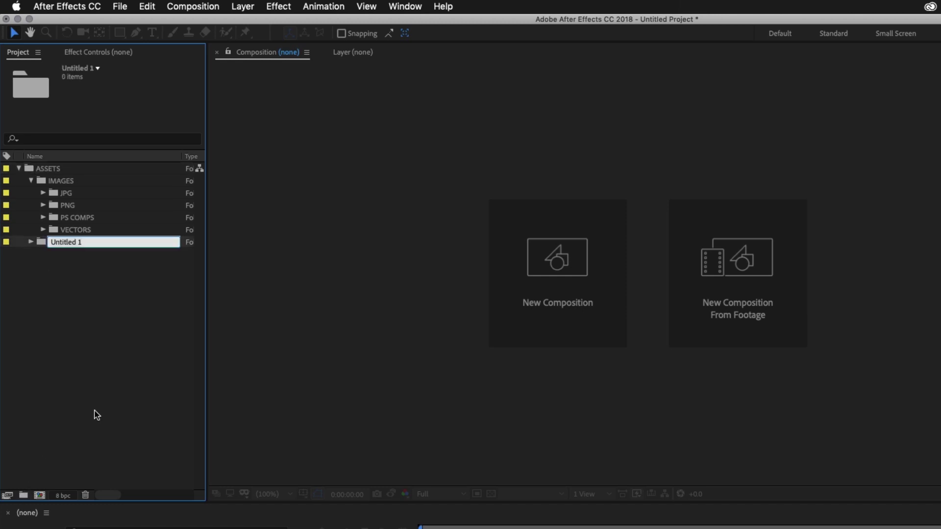
pyautogui.write('VIDEO')
pyautogui.press('Return')
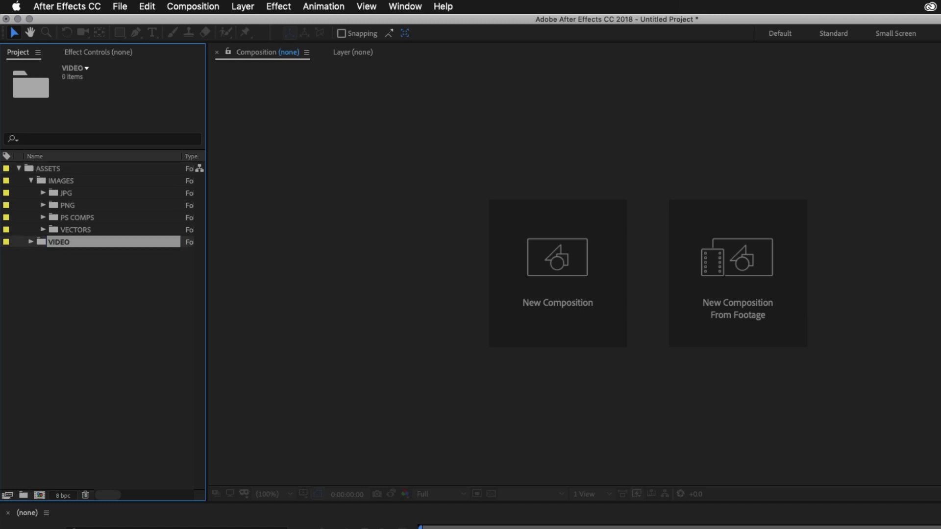
pyautogui.click(55, 169)
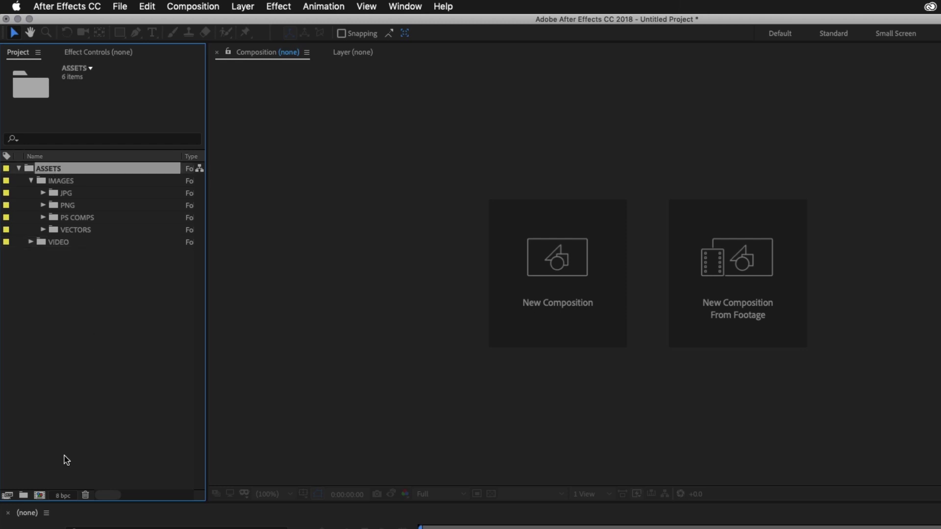
pyautogui.click(23, 496)
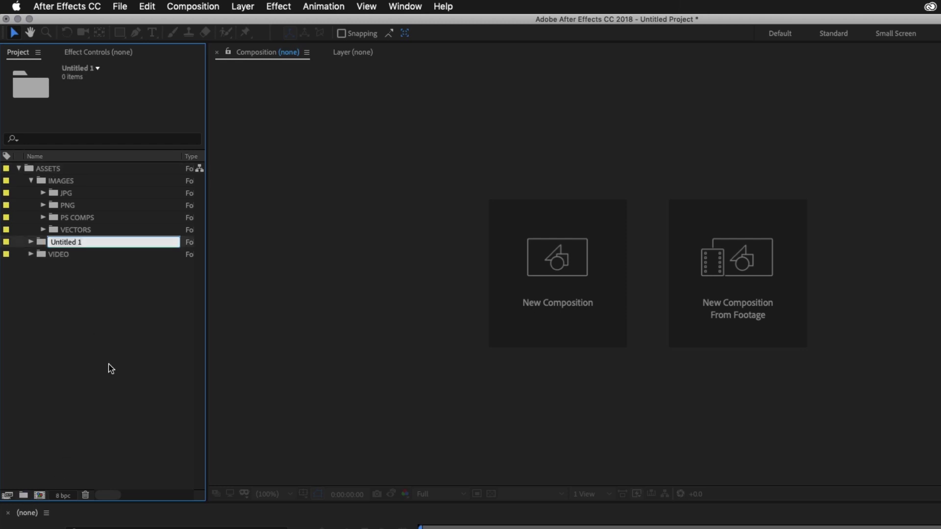
pyautogui.write('AUDIO')
pyautogui.press('Return')
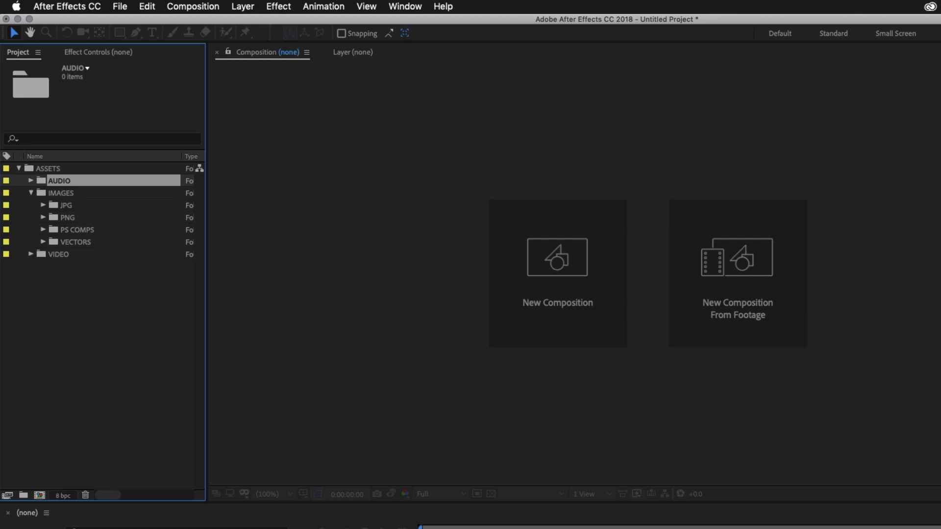
# Create a top-level COMPS folder in the Project panel
pyautogui.click(31, 193)
pyautogui.click(49, 169)
pyautogui.click(31, 193)
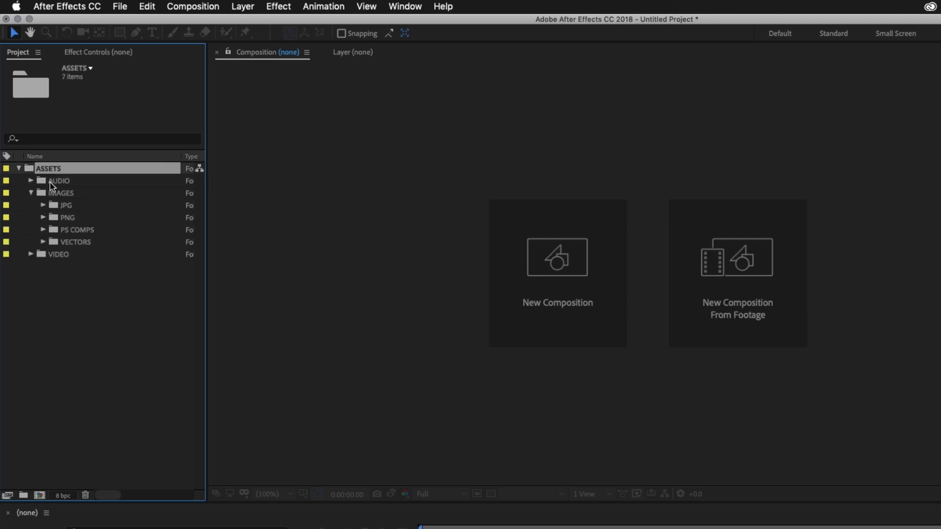
pyautogui.click(96, 310)
pyautogui.click(23, 495)
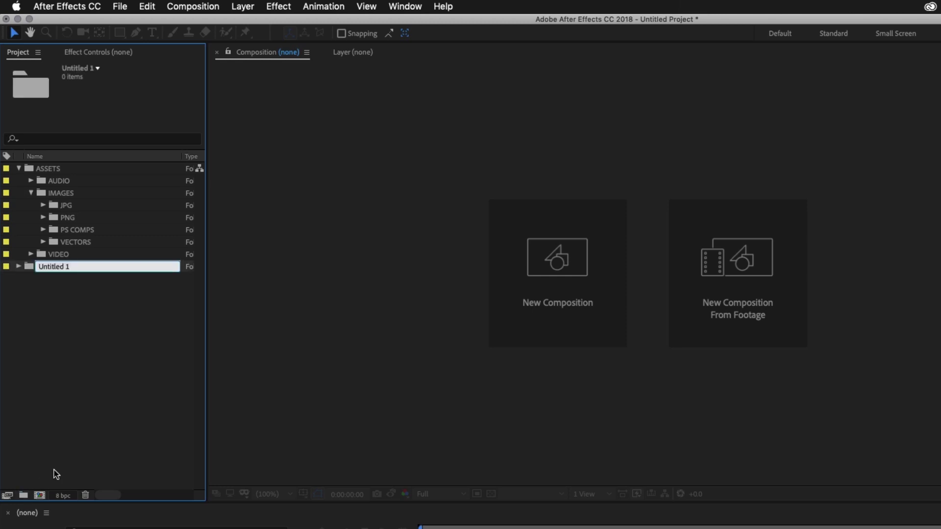
pyautogui.write('COMPS')
pyautogui.press('Return')
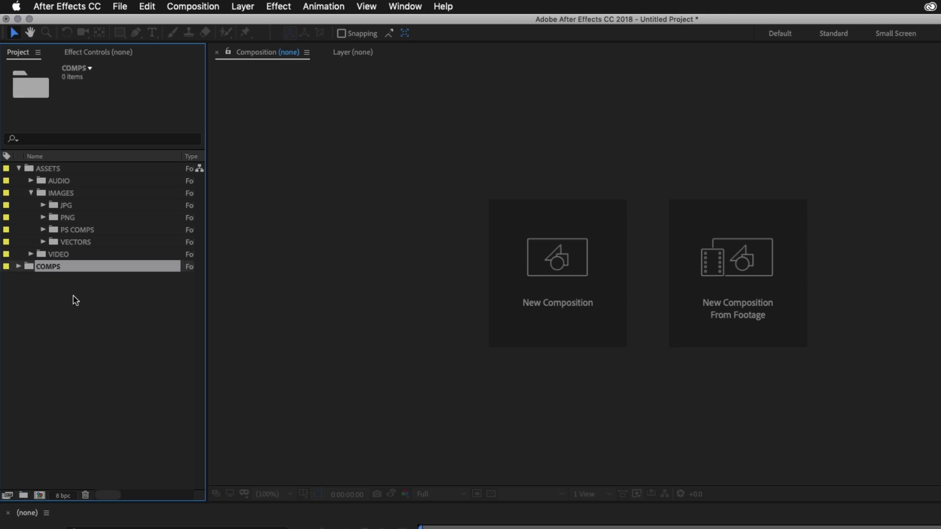
# Add a subfolder inside COMPS named -PRE-COMPS
pyautogui.click(23, 495)
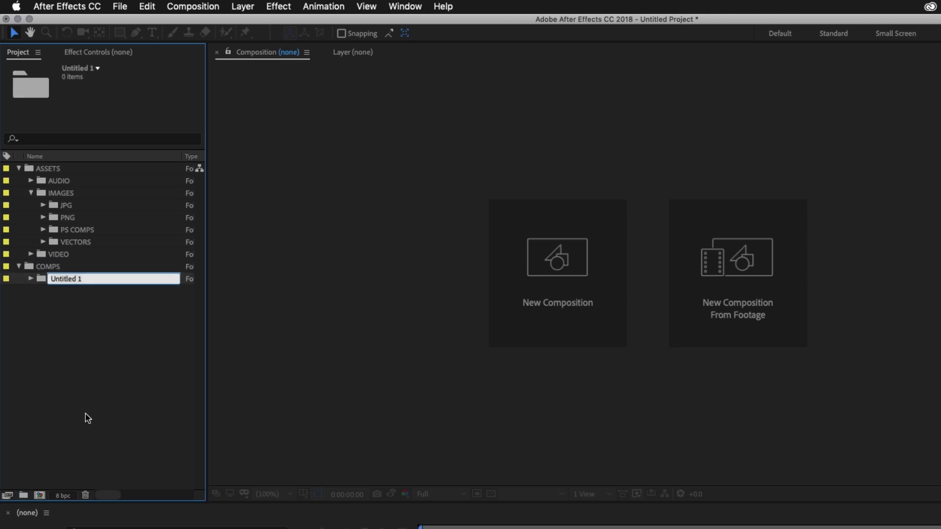
pyautogui.write('PRE-COMPS')
pyautogui.press('Return')
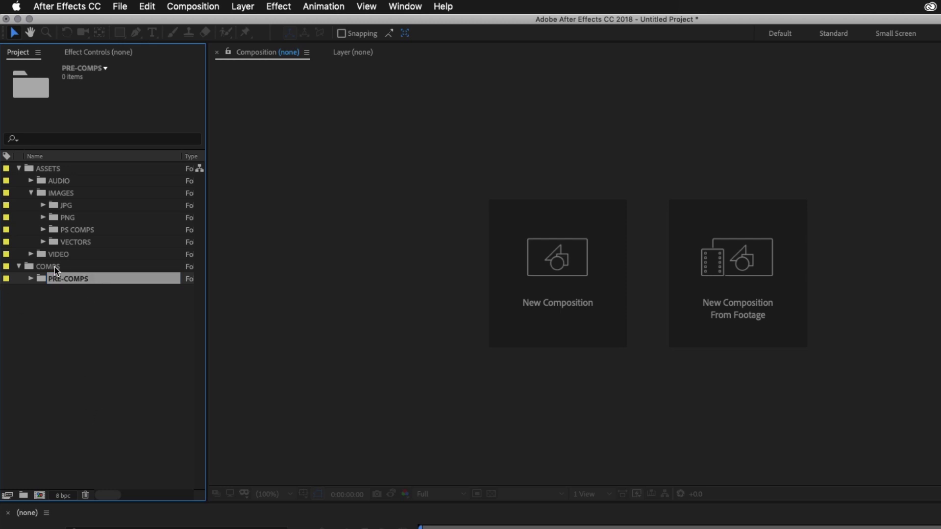
pyautogui.press('Return')
pyautogui.press('Left')
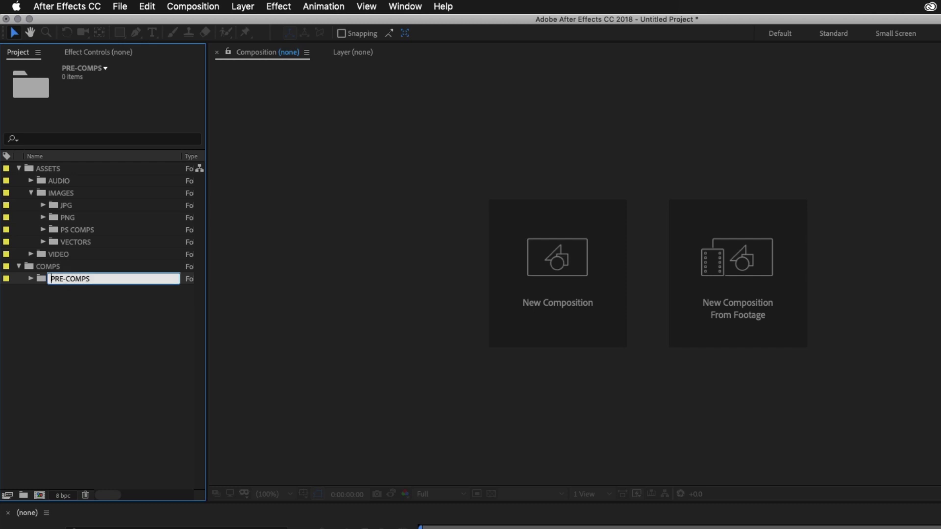
pyautogui.write('-')
pyautogui.press('Return')
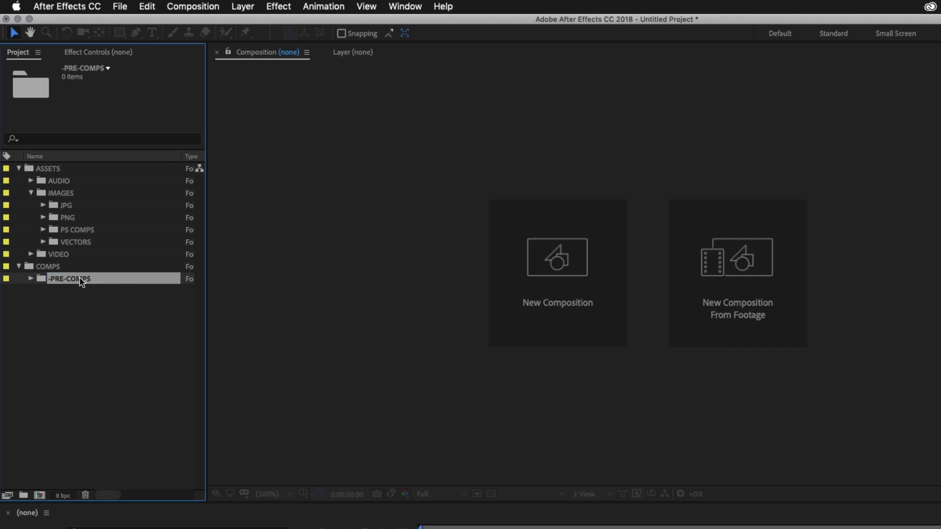
pyautogui.click(46, 269)
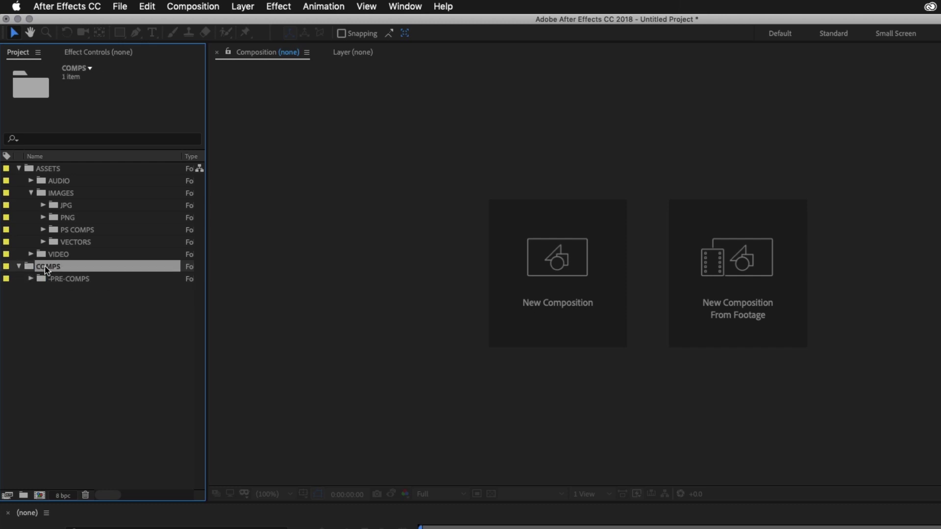
# Give the COMPS and -PRE-COMPS folders a Red label
pyautogui.keyDown('shift'); pyautogui.click(63, 277); pyautogui.keyUp('shift')
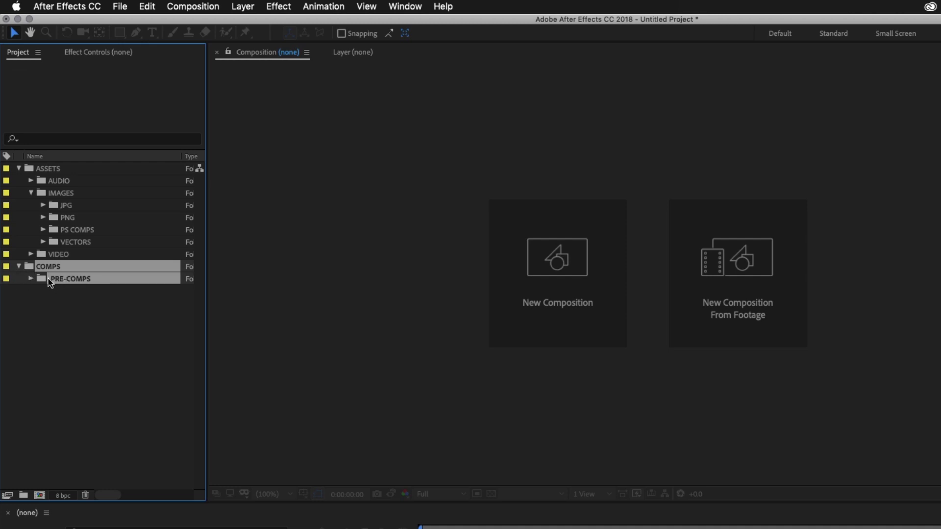
pyautogui.click(6, 267)
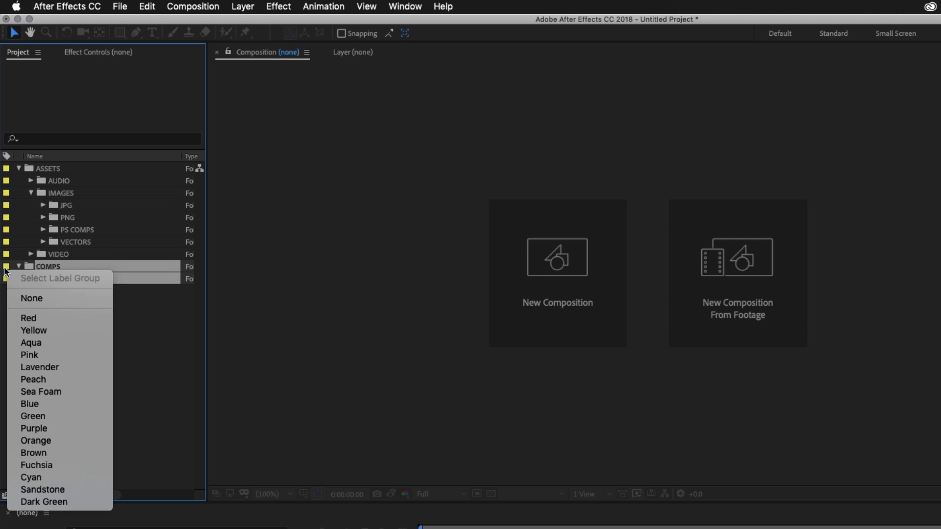
pyautogui.click(43, 318)
pyautogui.click(76, 325)
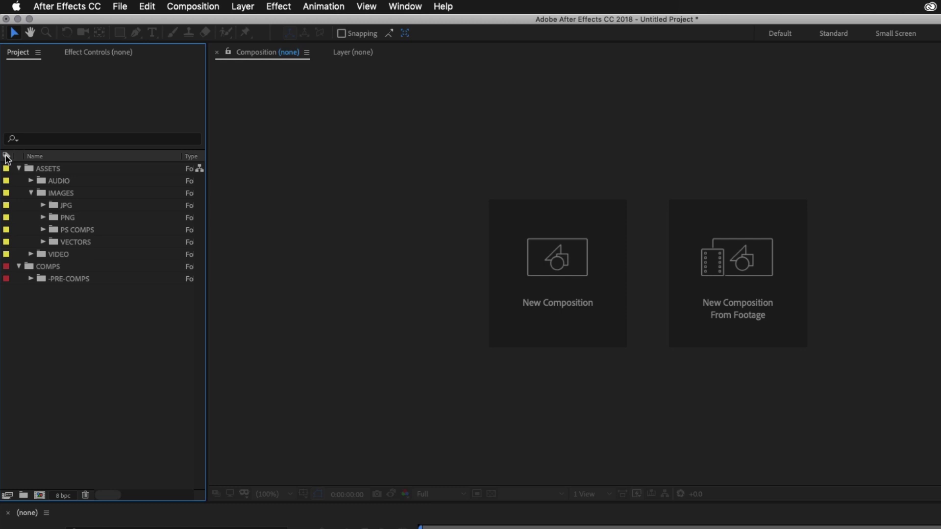
# Label ASSETS through VIDEO Yellow and collapse IMAGES, leaving AUDIO, IMAGES, VIDEO visible
pyautogui.click(58, 193)
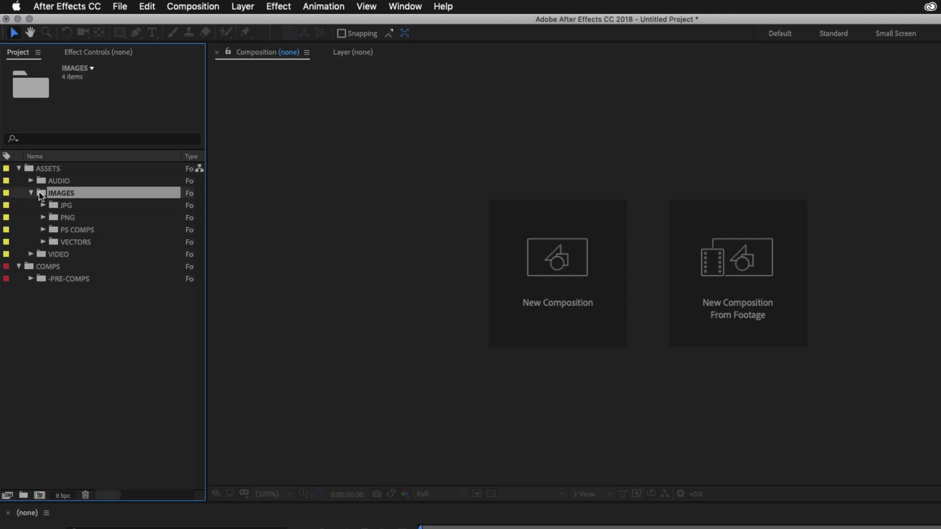
pyautogui.click(46, 169)
pyautogui.keyDown('shift'); pyautogui.click(58, 253); pyautogui.keyUp('shift')
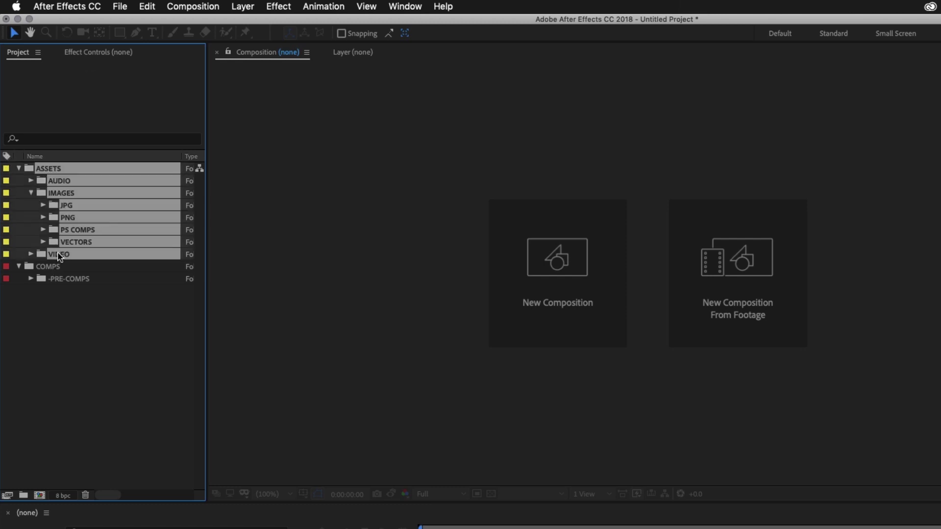
pyautogui.click(6, 254)
pyautogui.click(25, 317)
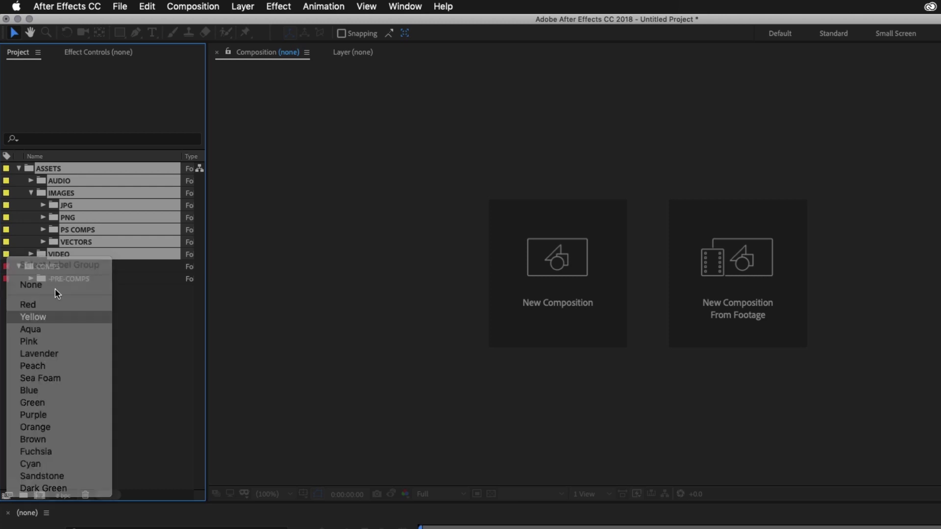
pyautogui.click(90, 323)
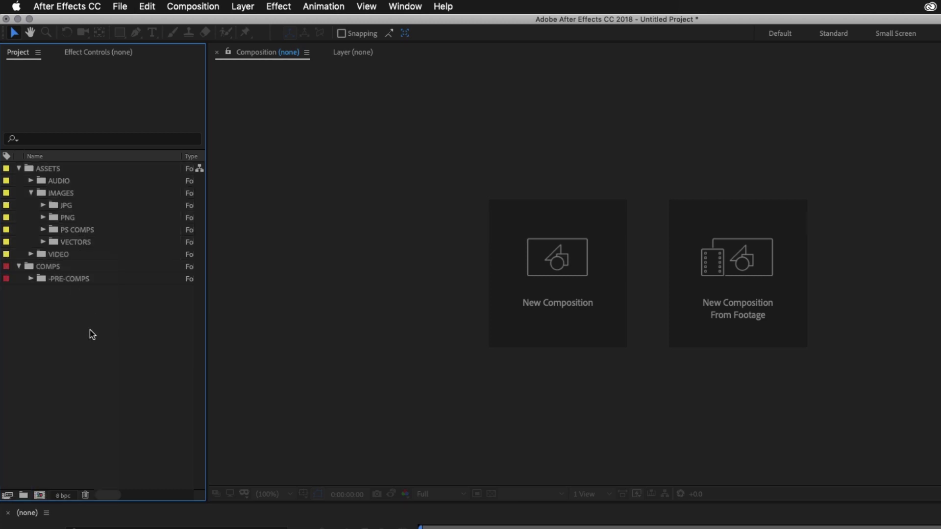
pyautogui.click(31, 192)
pyautogui.click(19, 168)
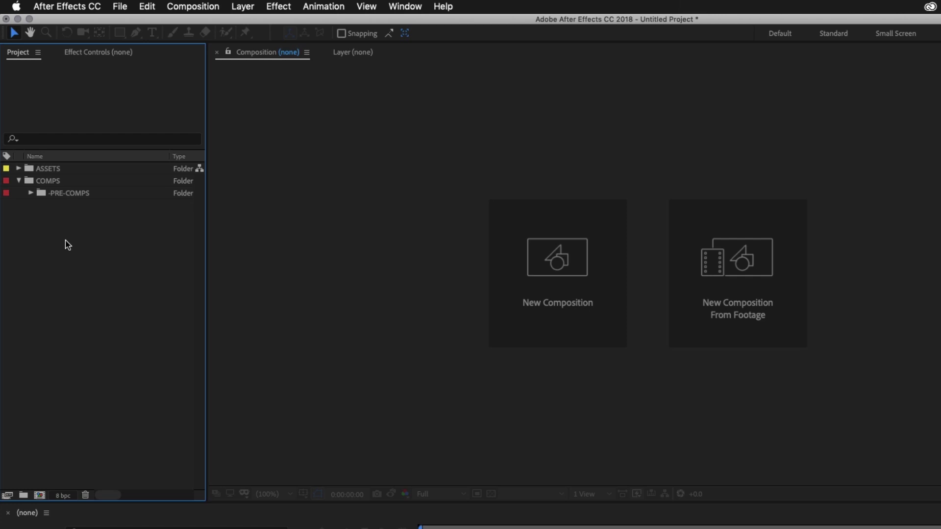
pyautogui.click(19, 168)
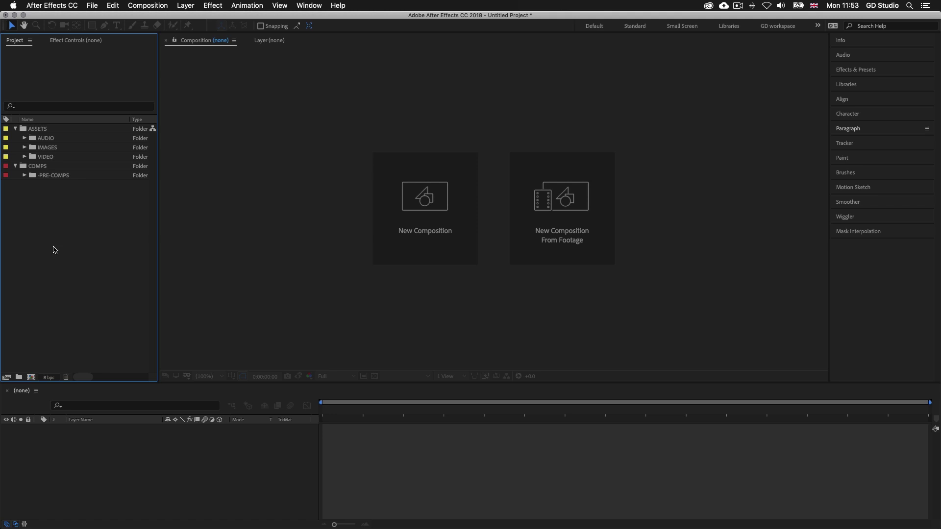
# Set Project Settings' Time Display Style Footage Start Time to 00:00:00:000
pyautogui.click(92, 6)
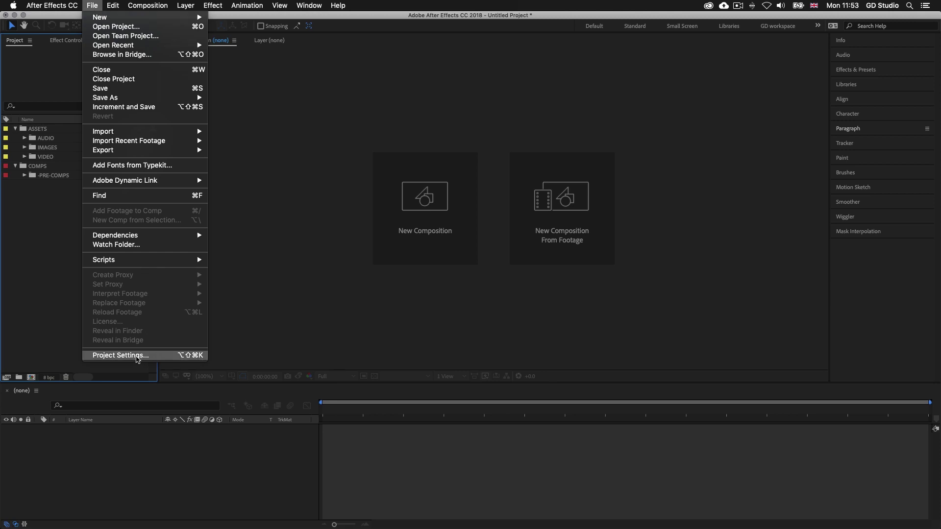
pyautogui.click(137, 357)
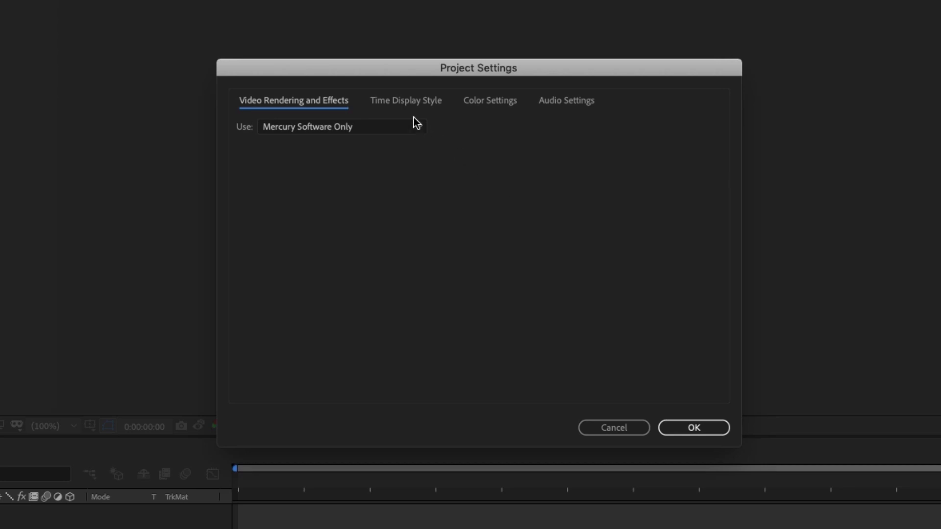
pyautogui.click(400, 101)
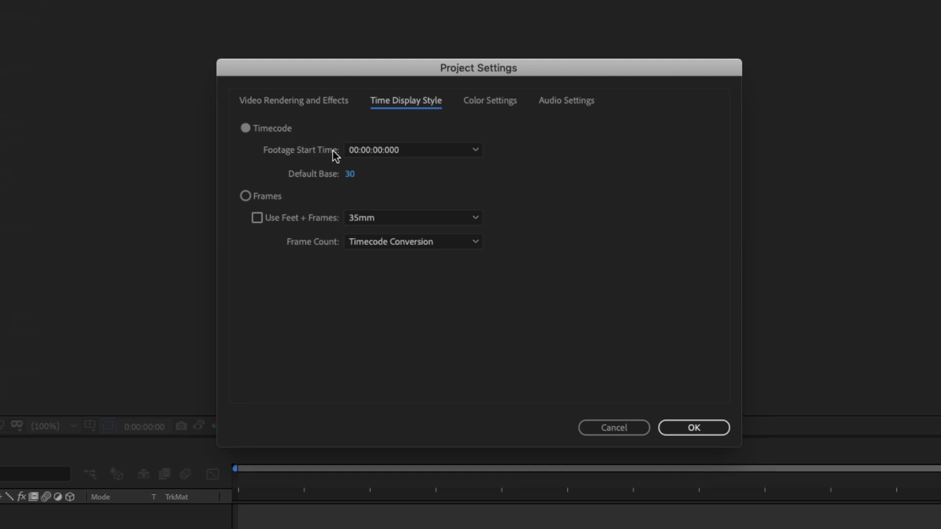
pyautogui.click(375, 153)
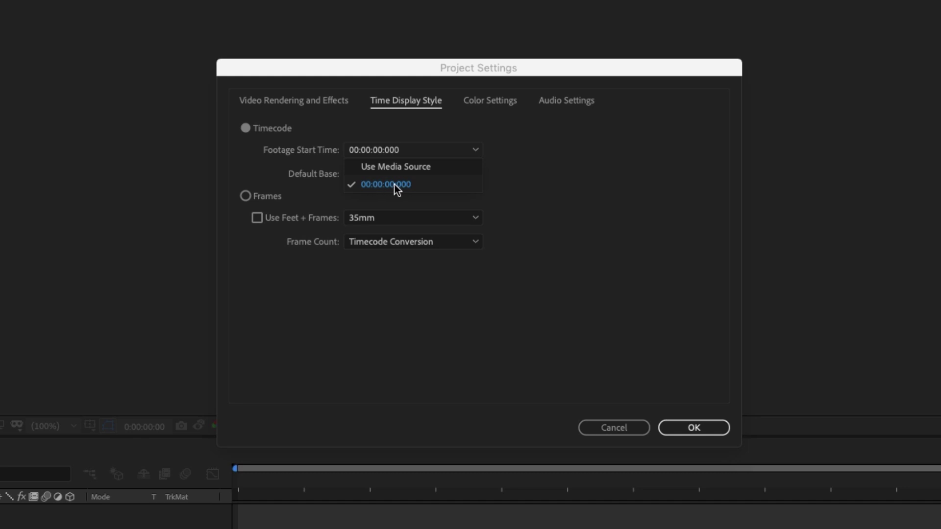
pyautogui.click(381, 186)
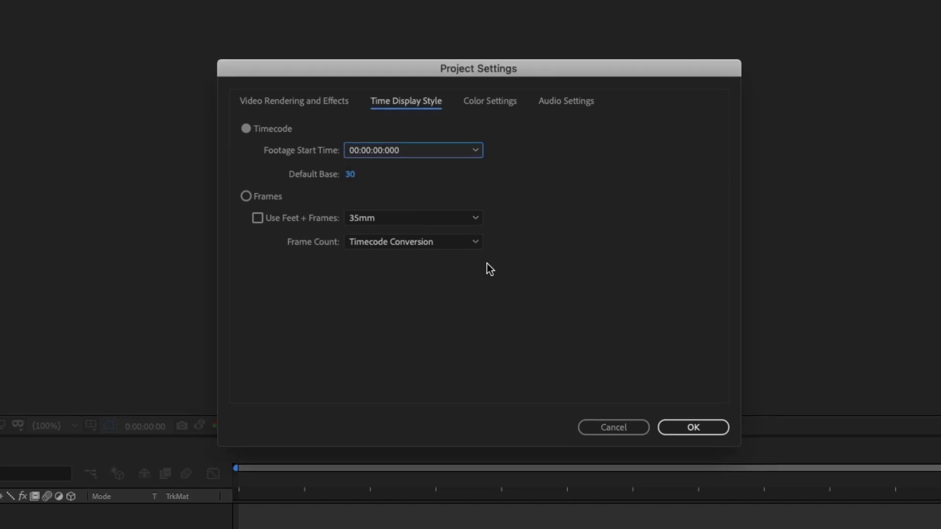
pyautogui.click(694, 428)
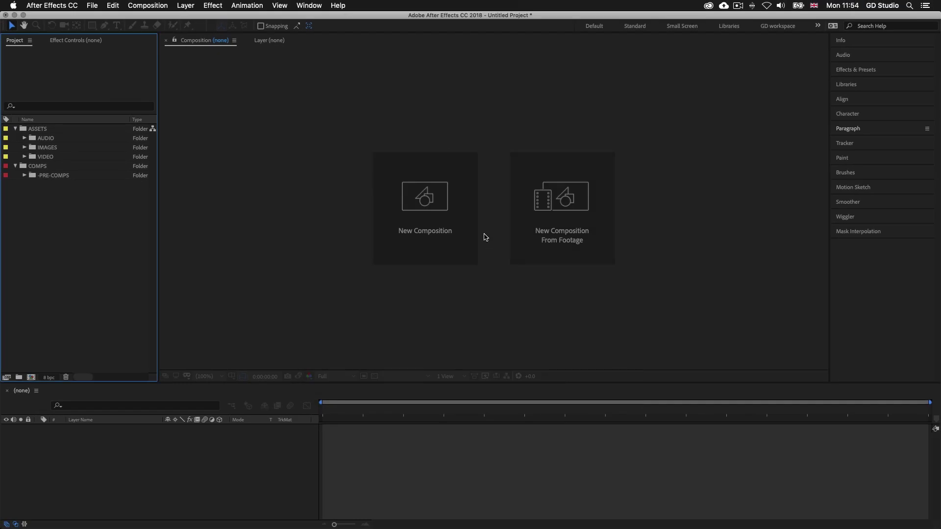
# Save the project as LONDON TOP 5.aep in LONDON TOP 5's 2 - WORK folder
pyautogui.click(92, 5)
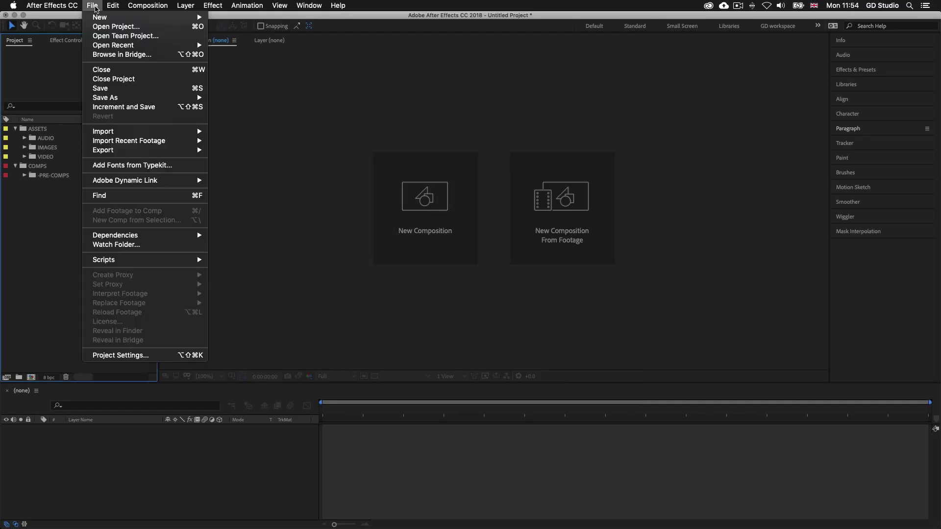
pyautogui.click(117, 88)
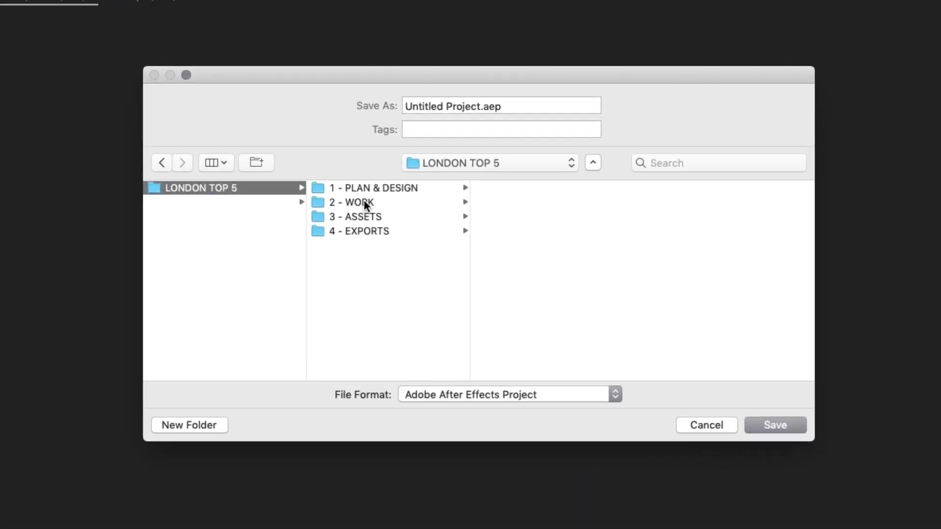
pyautogui.click(401, 167)
pyautogui.click(472, 101)
pyautogui.moveTo(478, 103); pyautogui.dragTo(386, 99)
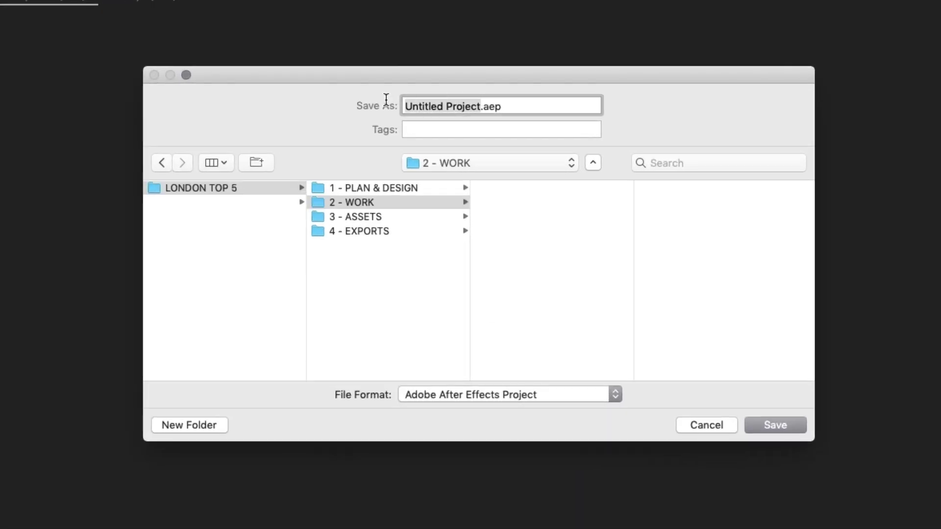
pyautogui.write('LONDON TOP ')
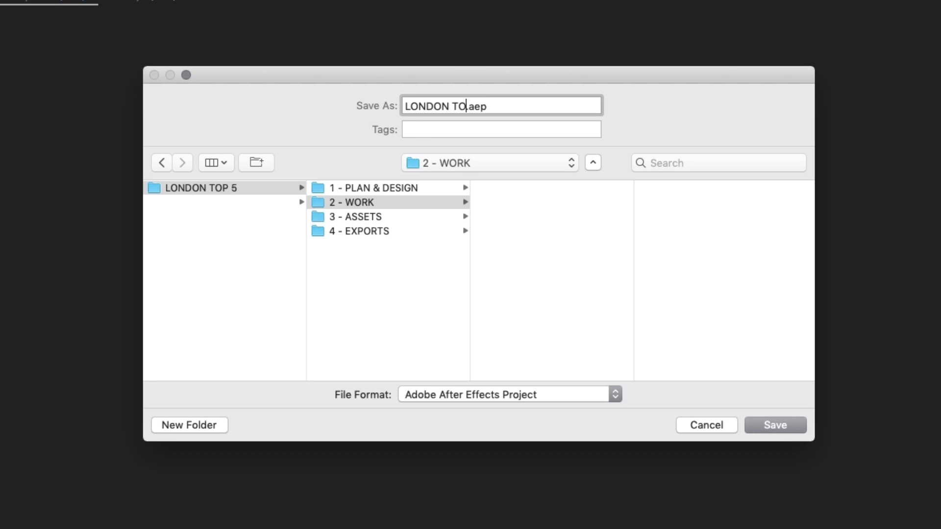
pyautogui.write('5')
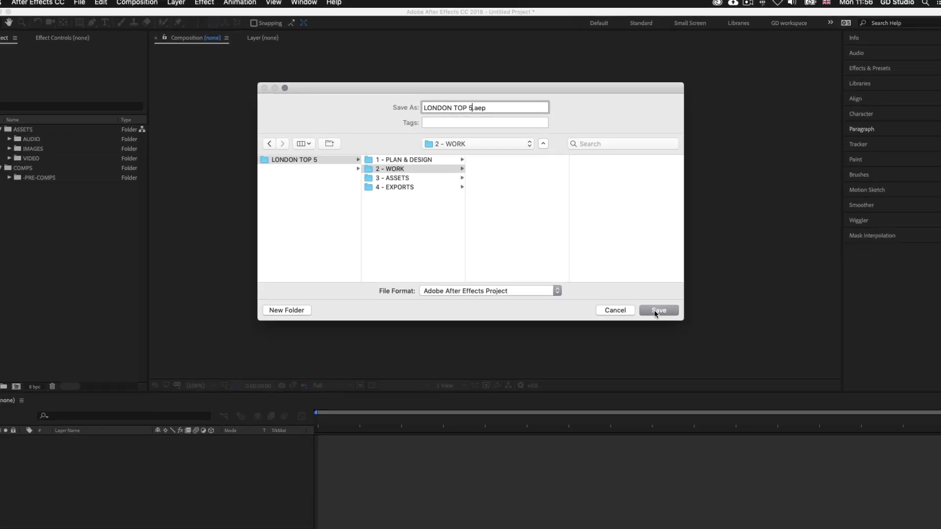
pyautogui.click(648, 304)
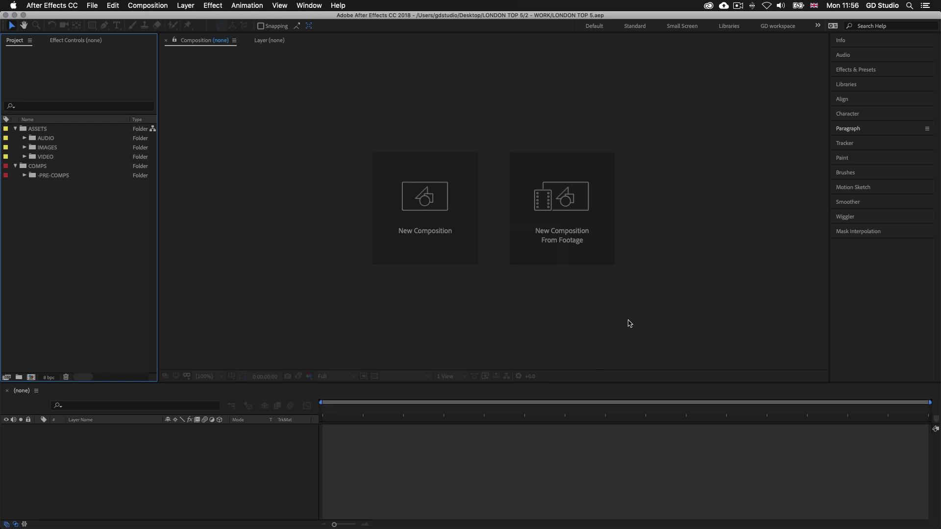